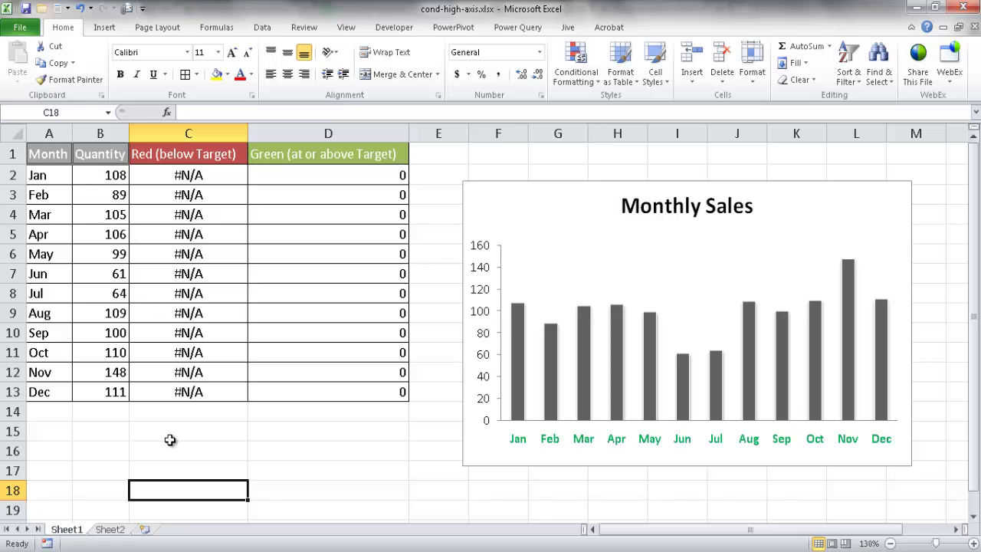
Step: Recalculate the Sheet1 example repeatedly and examine the Red and Green helper formulas in C3 and D3 alongside the chart's month labels
key("F9")
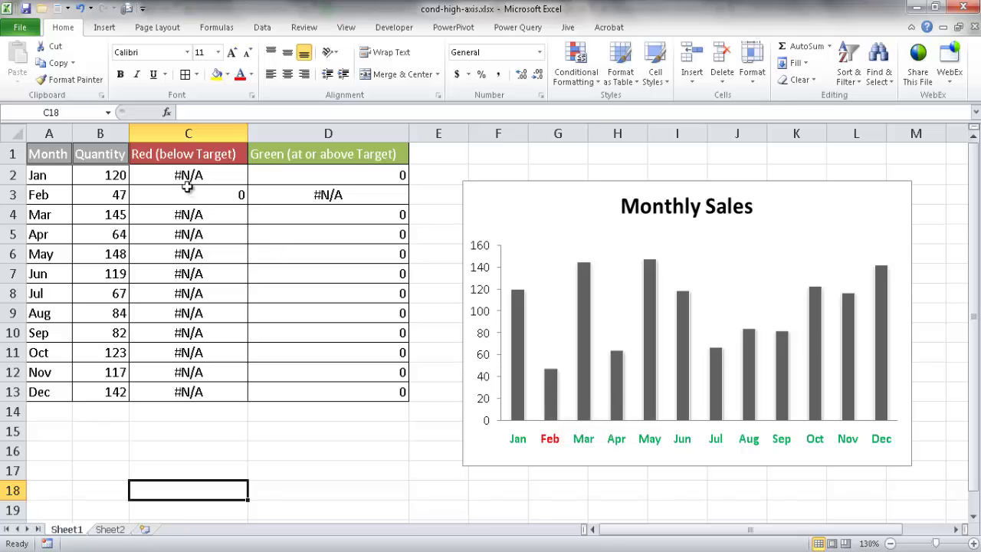
left_click(216, 195)
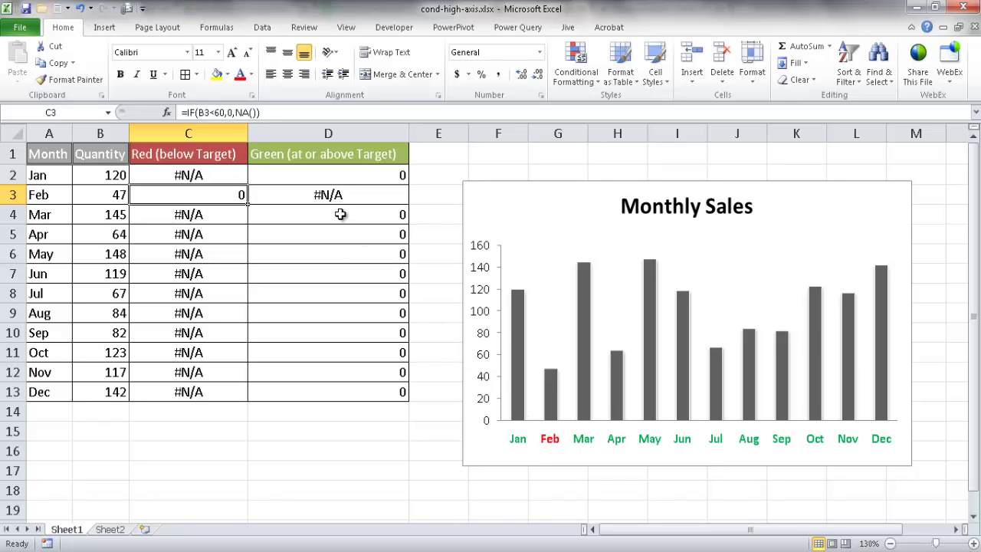
left_click(315, 194)
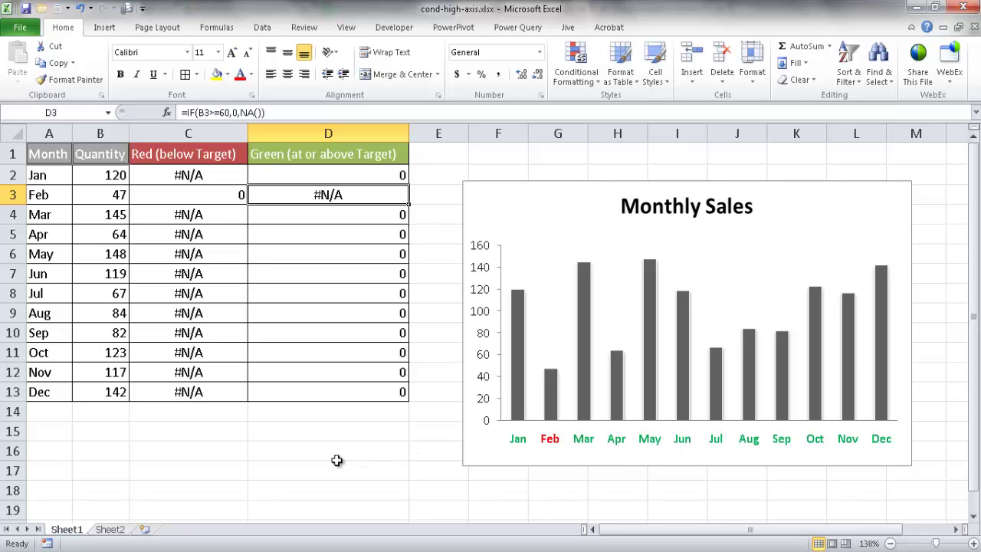
left_click(291, 464)
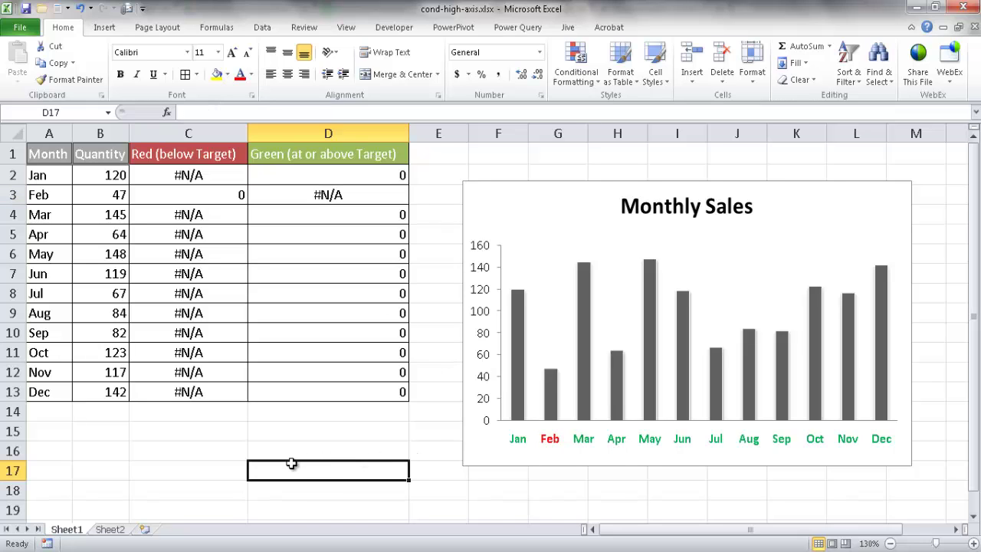
key("F9")
key("F9")
key("F9")
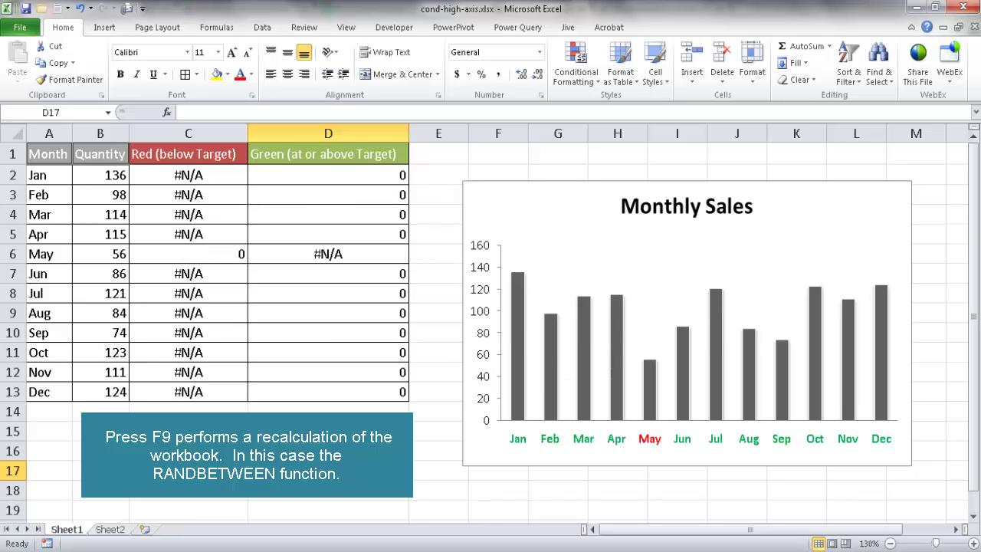
key("F9")
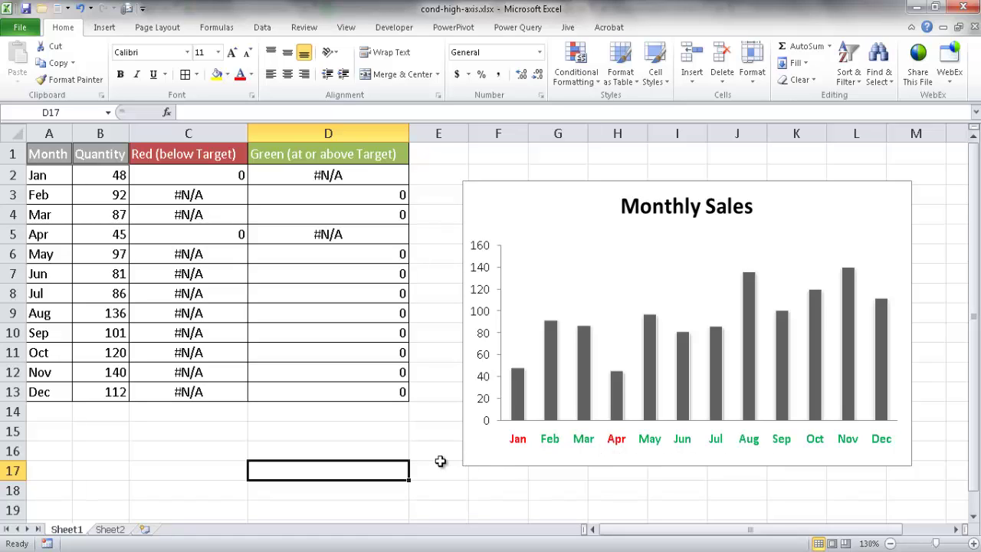
left_click(48, 155)
left_click_drag(44, 172, 37, 391)
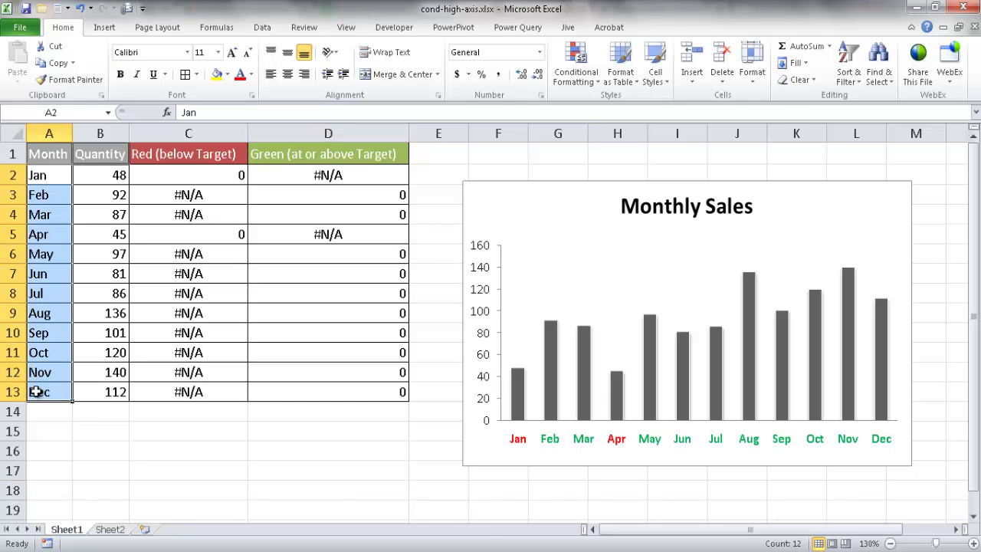
key("ctrl+c")
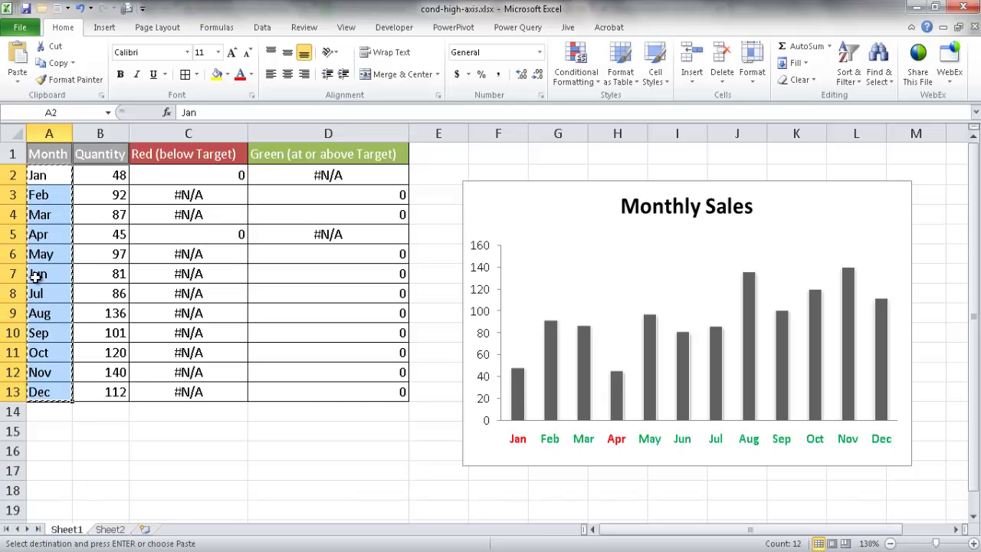
Step: On Sheet2, enter =RANDBETWEEN(50,150) in B2 and fill it down the Quantity column to December
left_click(109, 531)
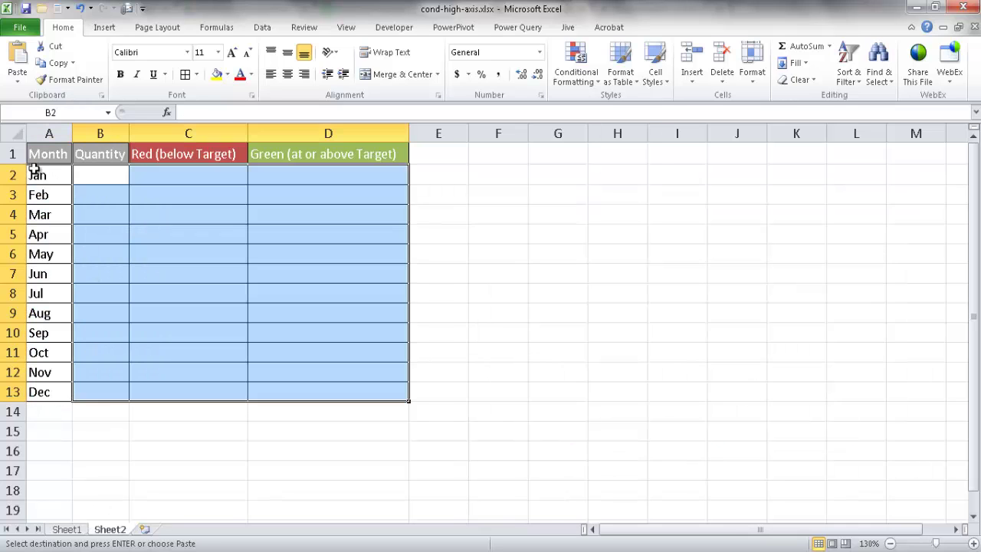
left_click(98, 178)
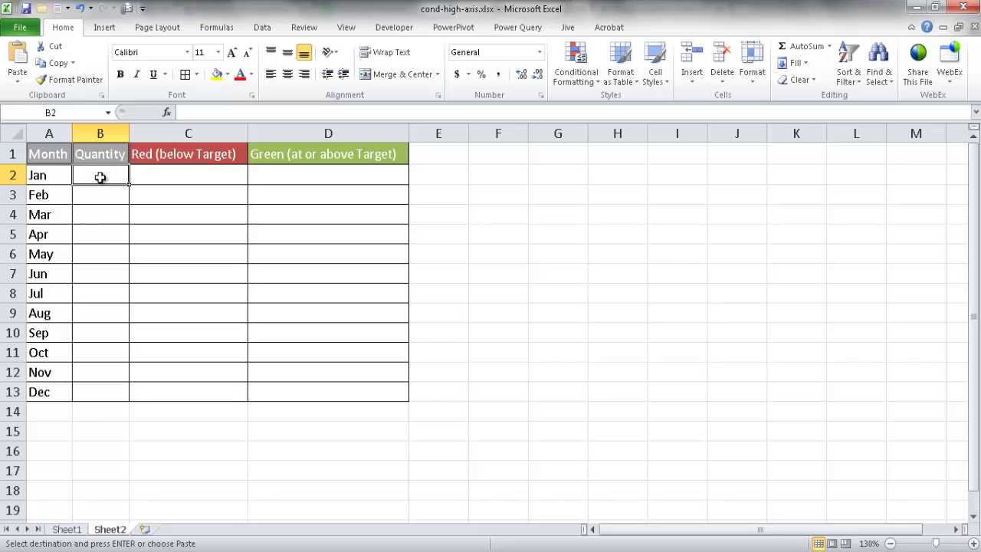
type("=")
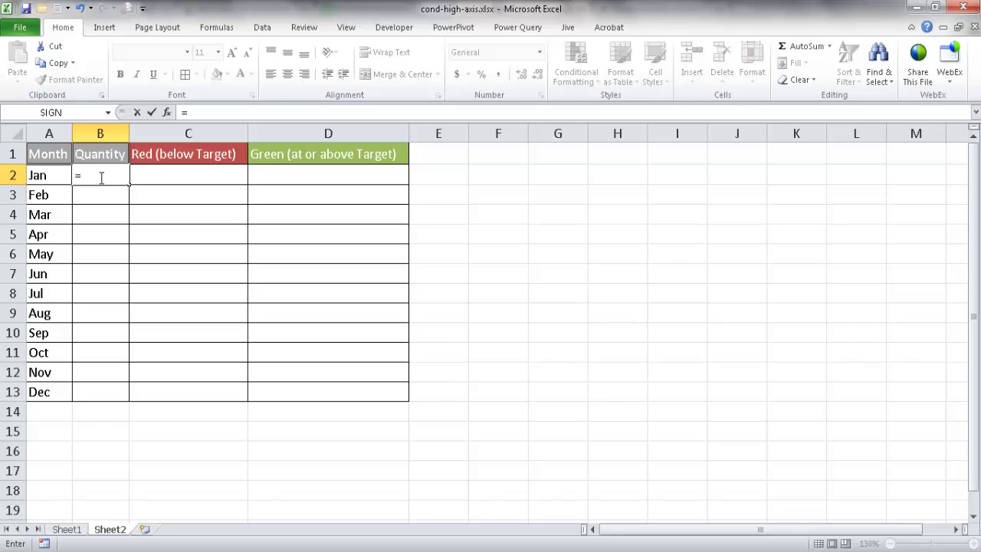
type("rand")
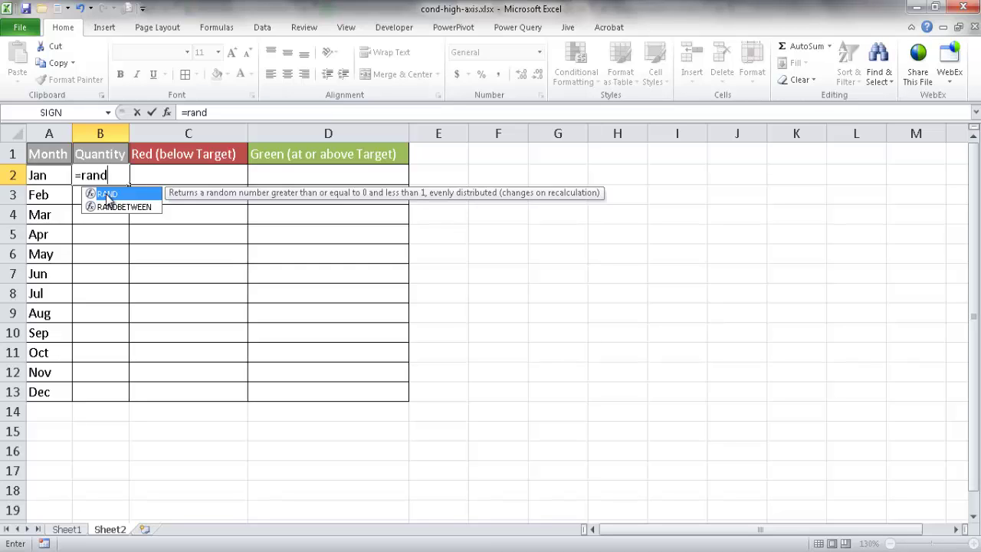
double_click(113, 206)
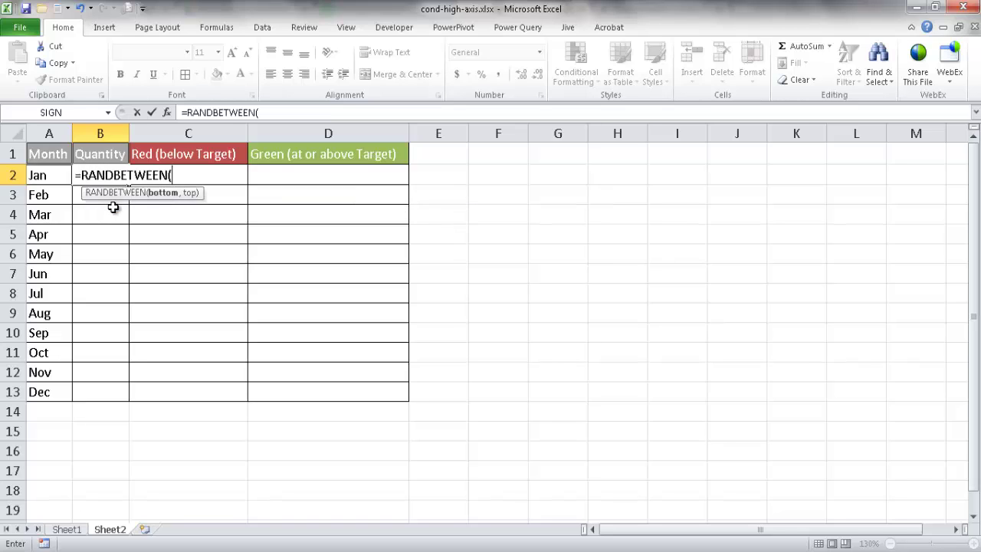
type("50,150")
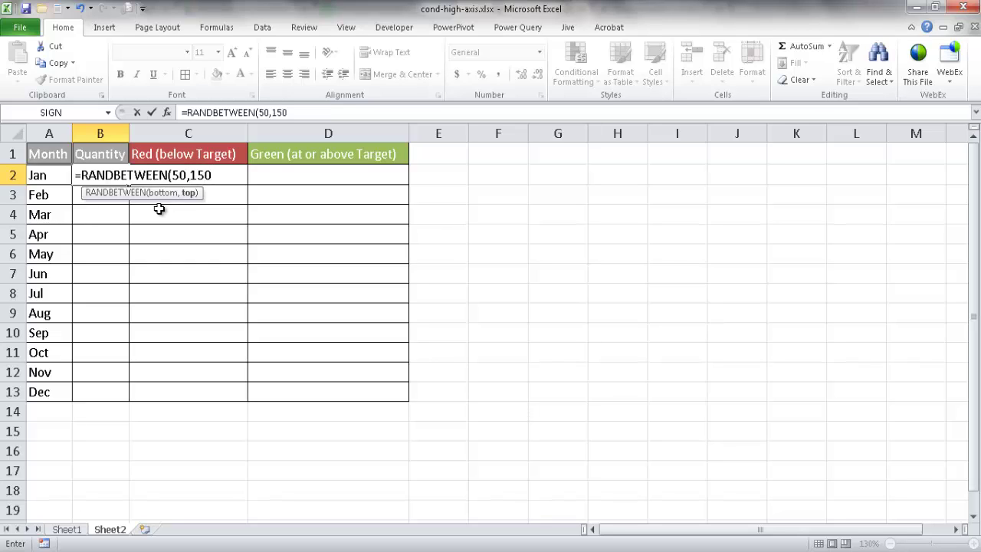
type(")")
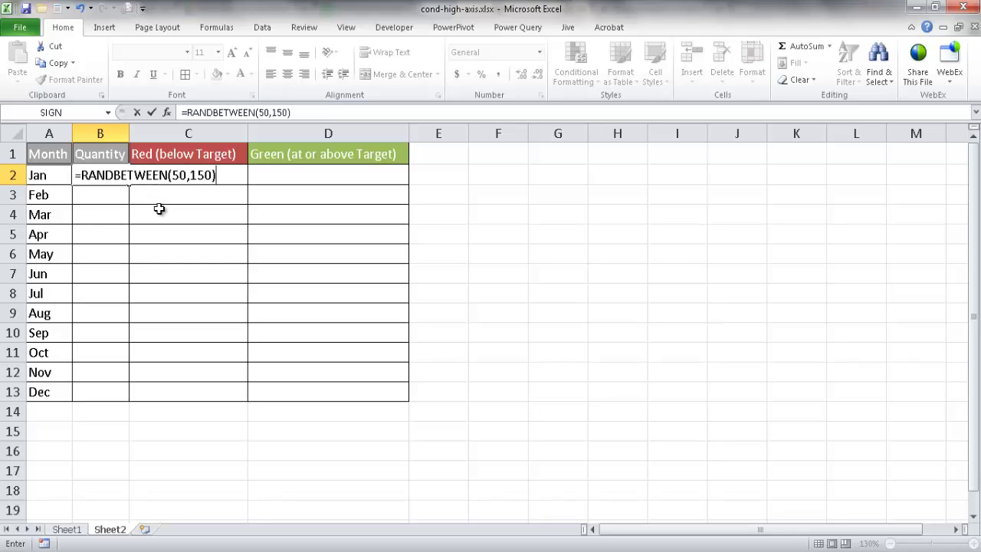
key("ctrl+Return")
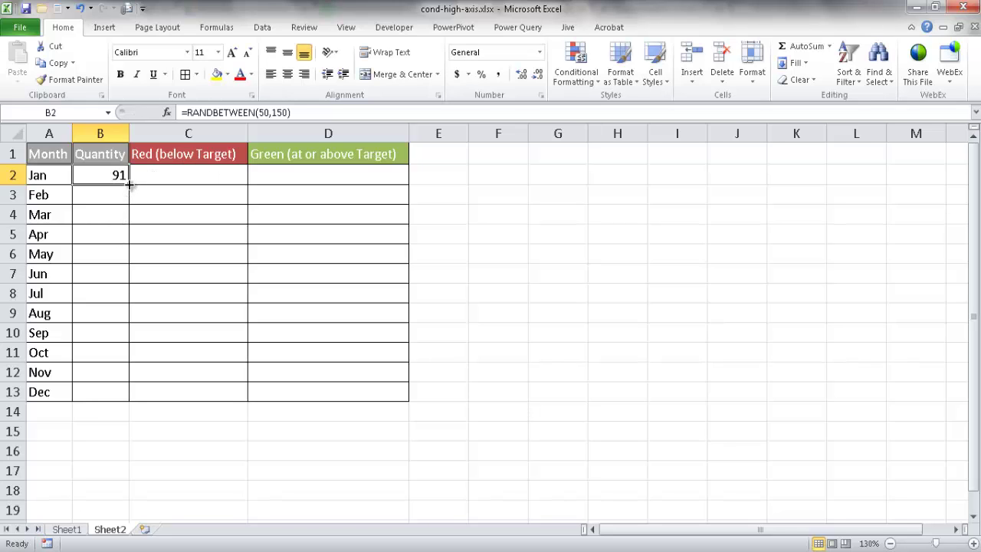
double_click(129, 183)
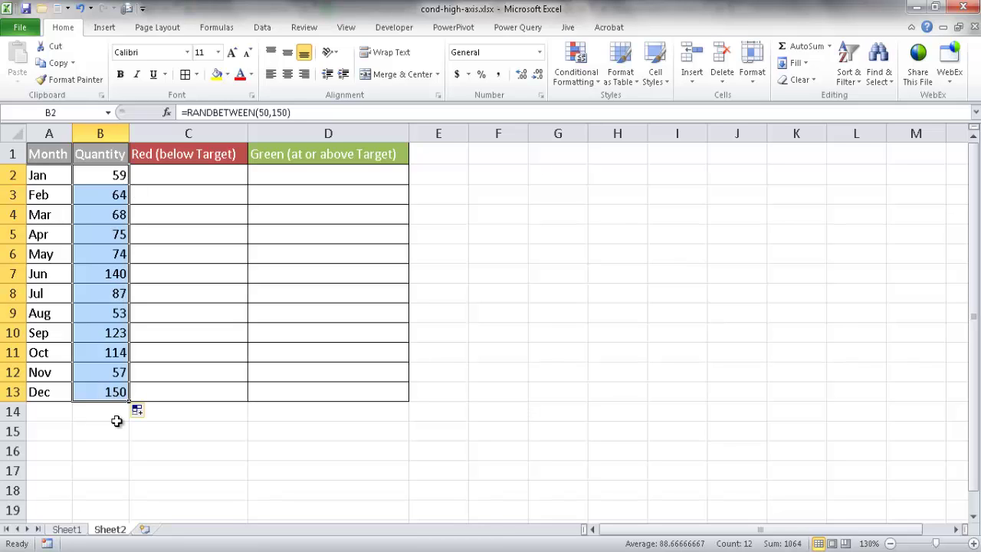
Step: Recalculate Sheet2 several times to check that the Quantity values change randomly
left_click(110, 453)
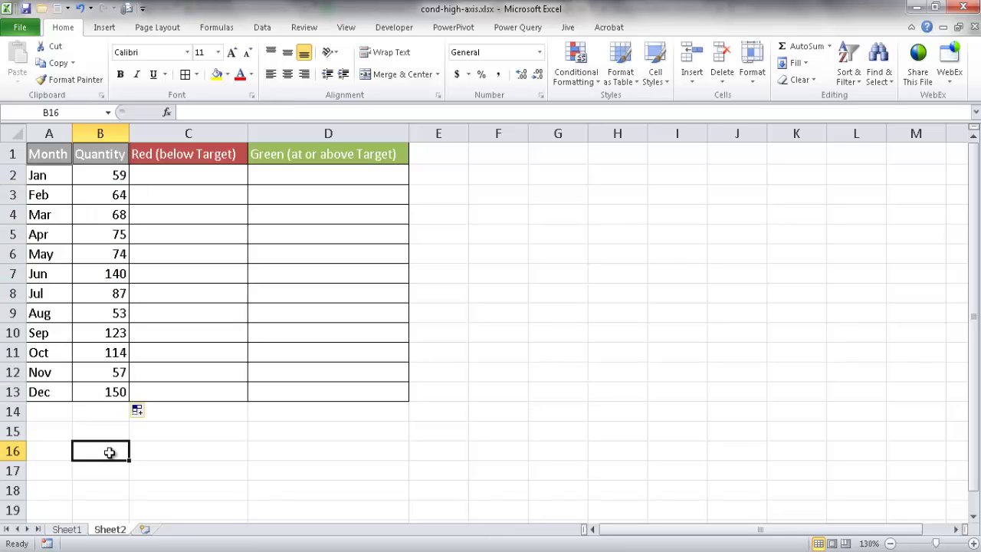
key("F9")
key("F9")
key("F9")
key("F9")
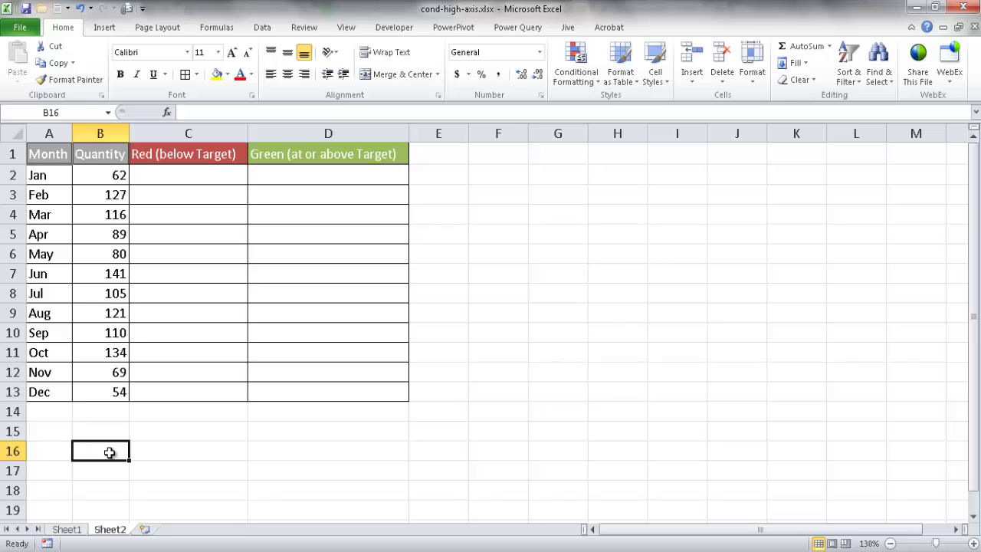
Step: Enter =IF(B2<85,0,NA()) in C2 and fill it down the Red (below Target) column to December
left_click(184, 175)
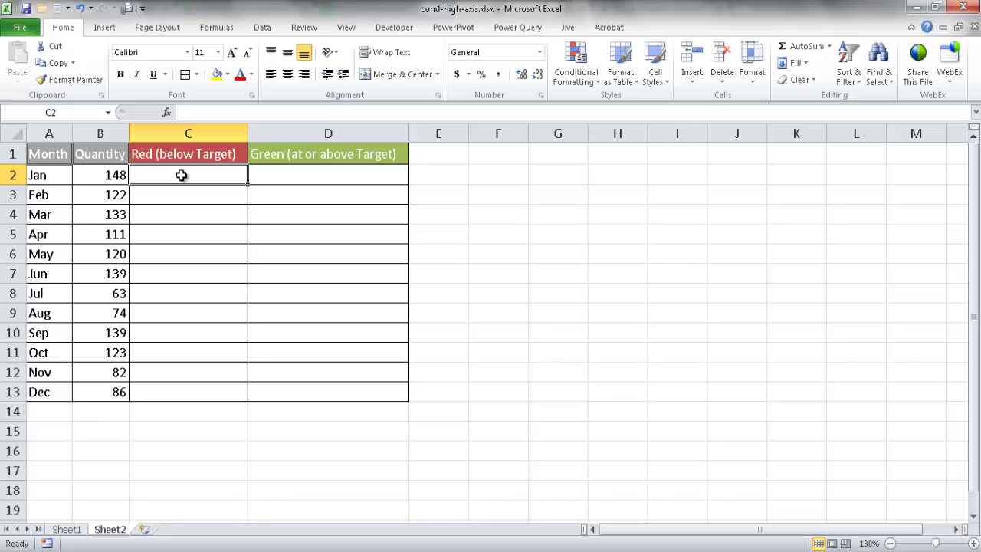
type("=if")
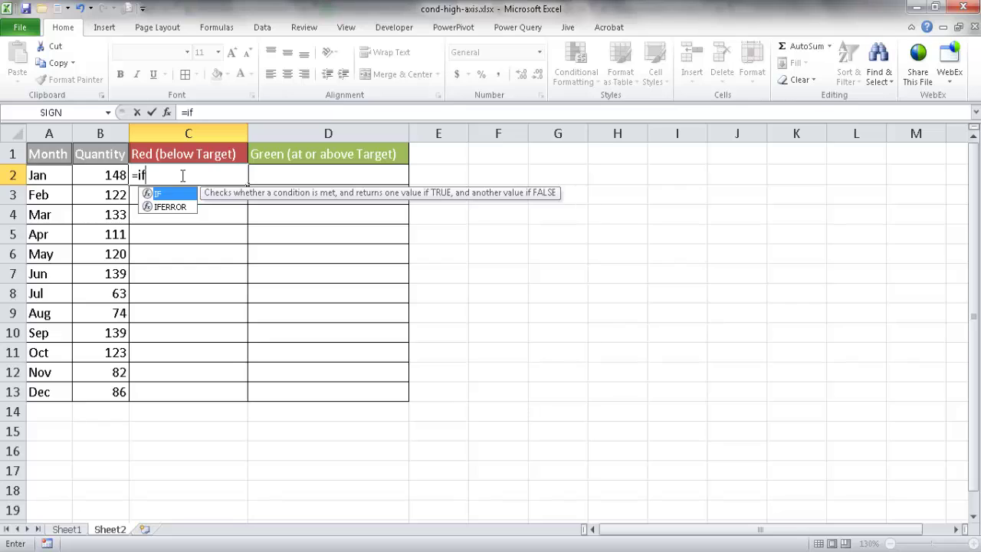
key("Tab")
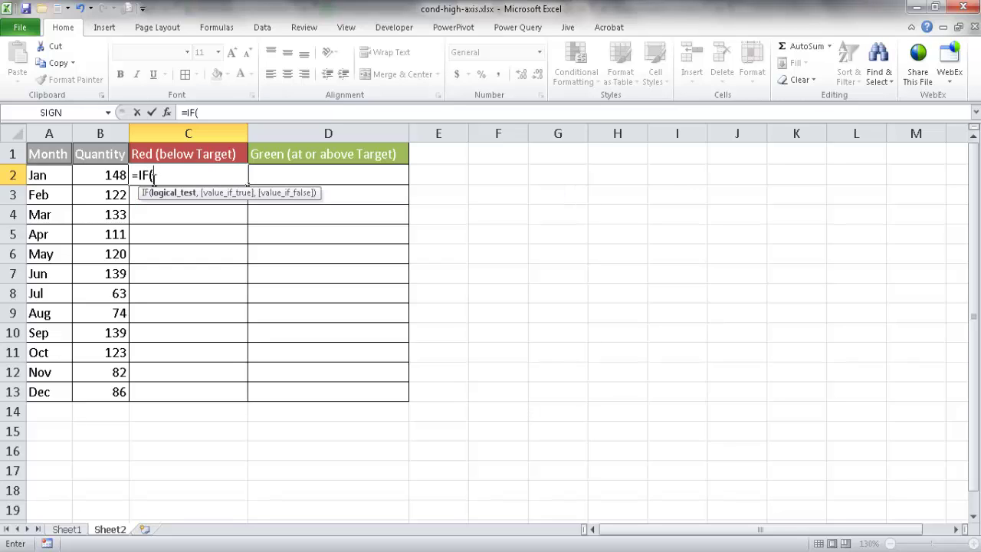
left_click(105, 175)
type("85,")
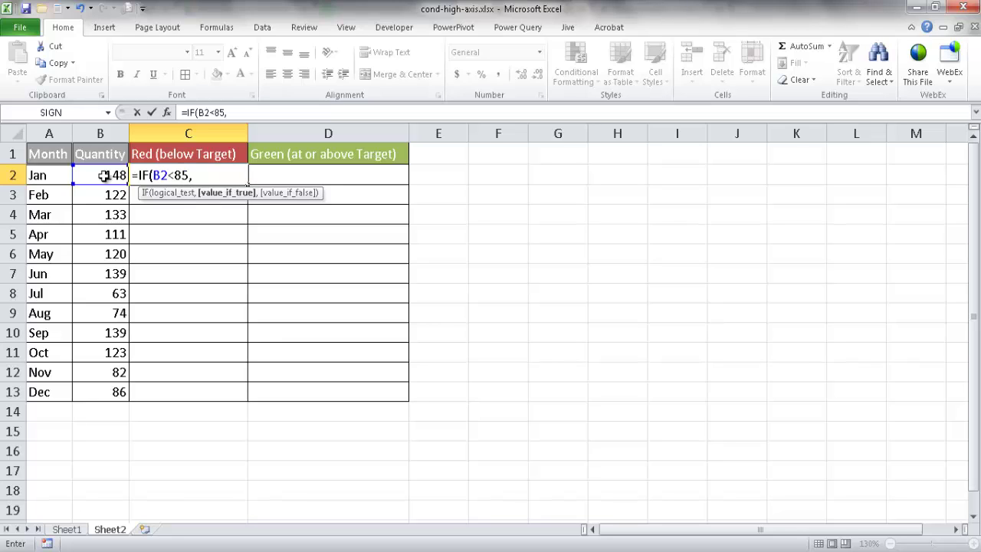
type("0,")
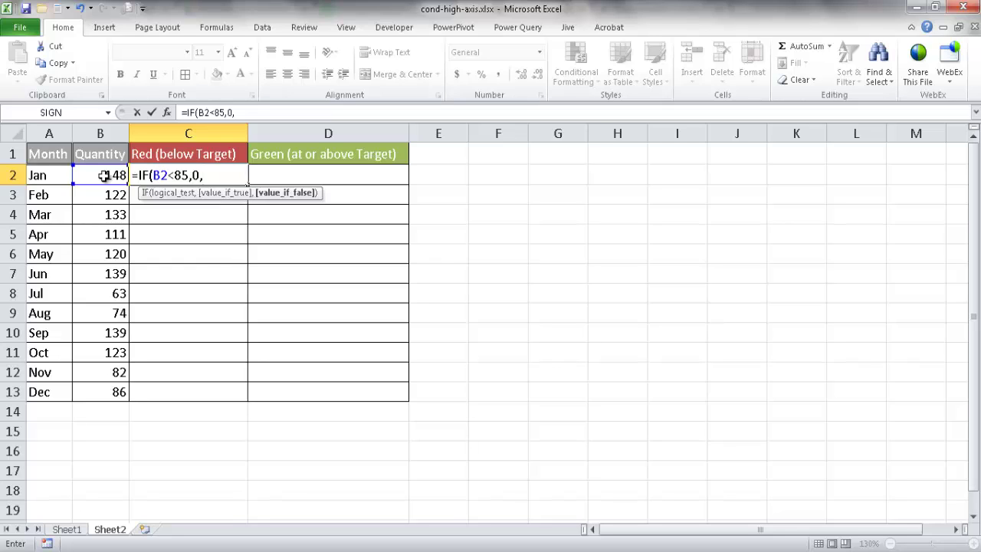
type("NA")
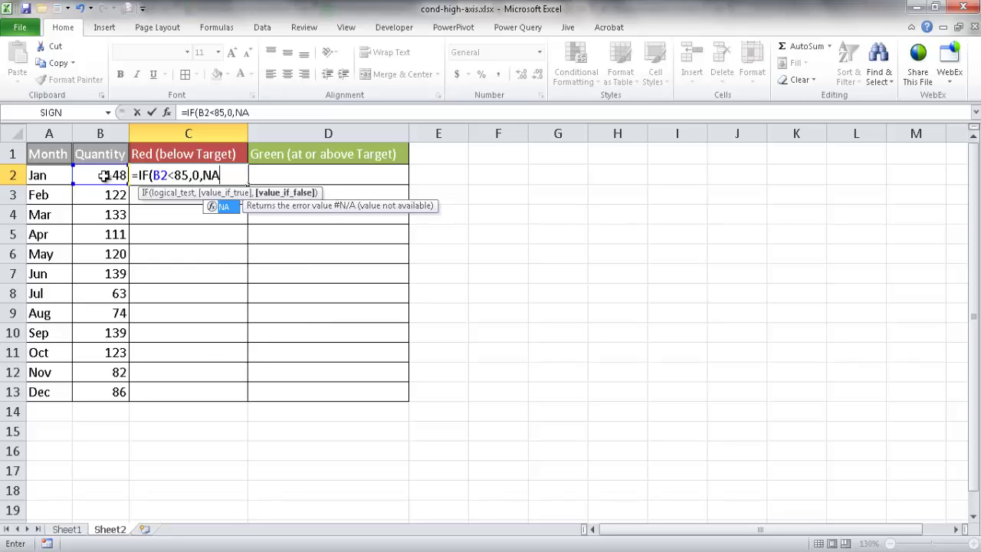
type("()")
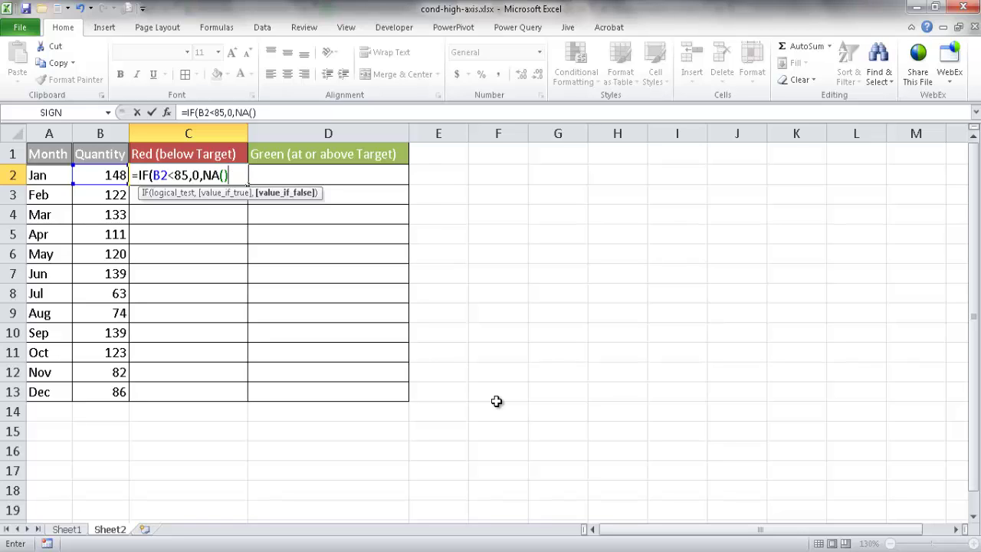
type(")")
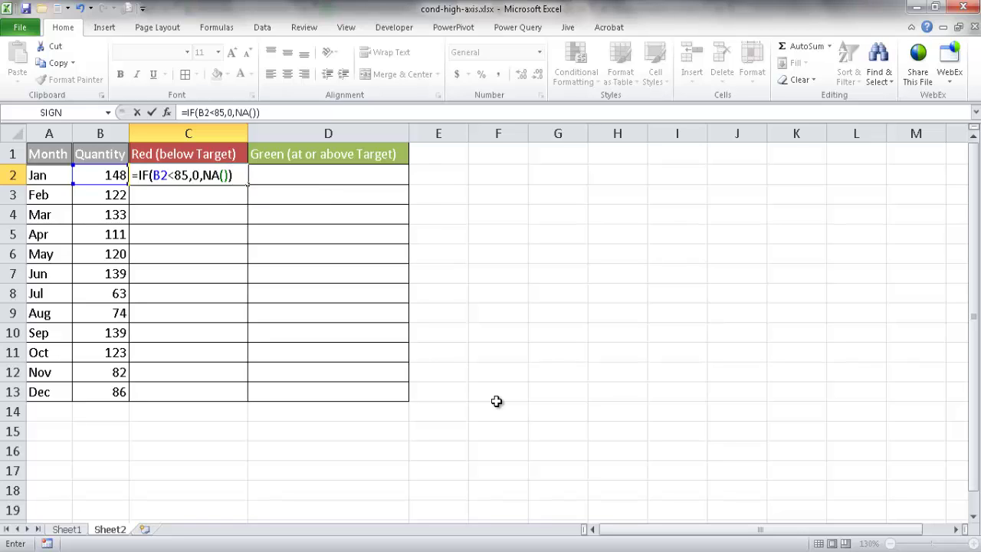
key("ctrl+Return")
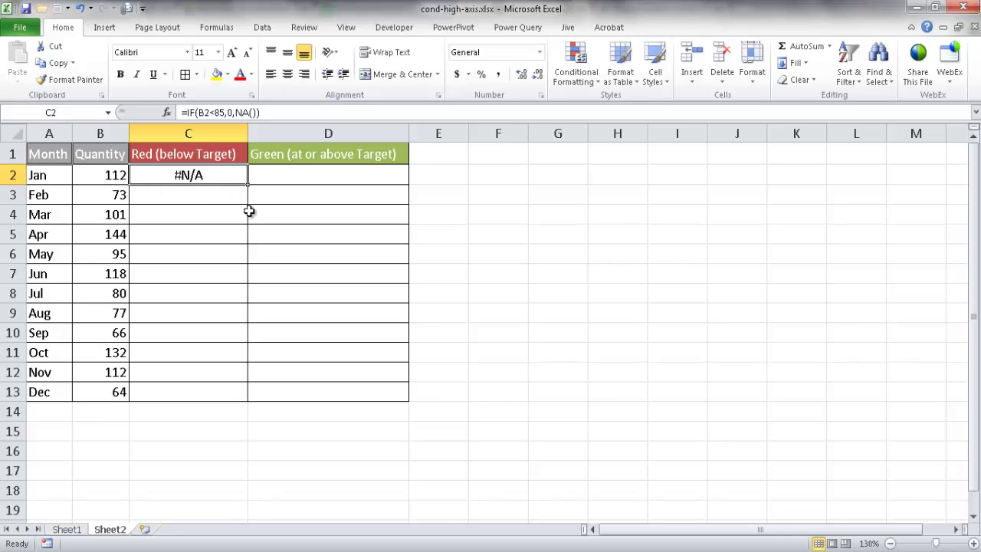
double_click(247, 185)
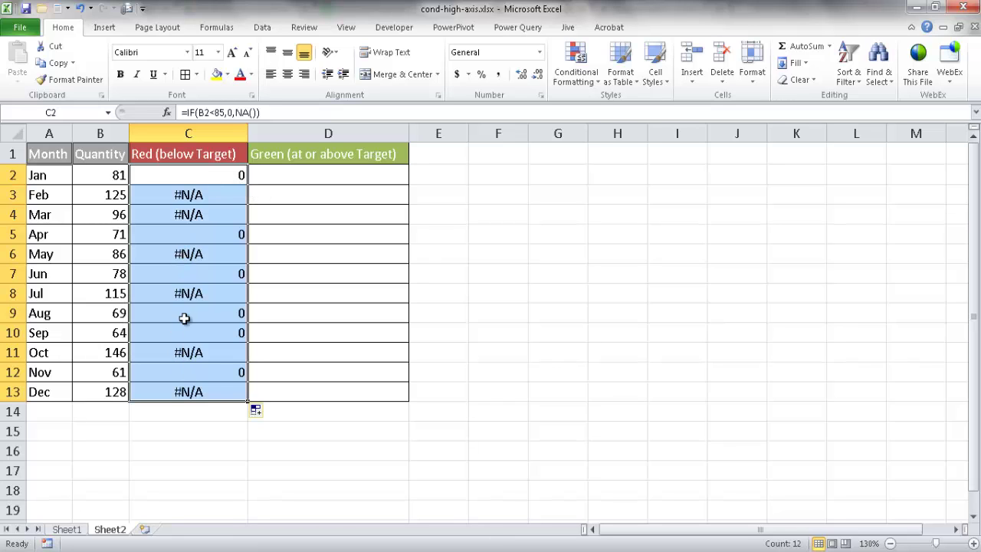
left_click(217, 393)
Step: Enter the formula =IF(B2>=85,0,NA()) in D2 under Green (at or above Target)
left_click(294, 178)
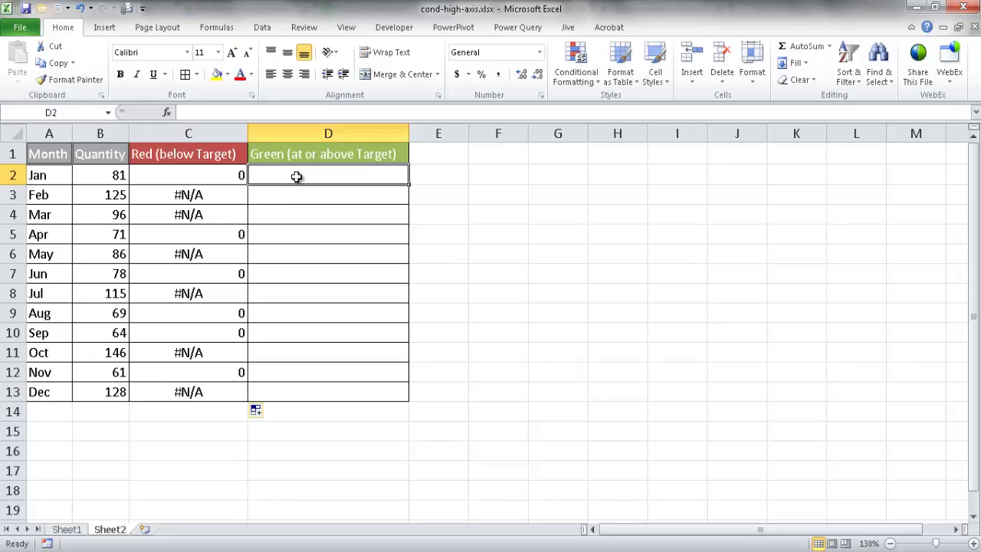
type("=IF(")
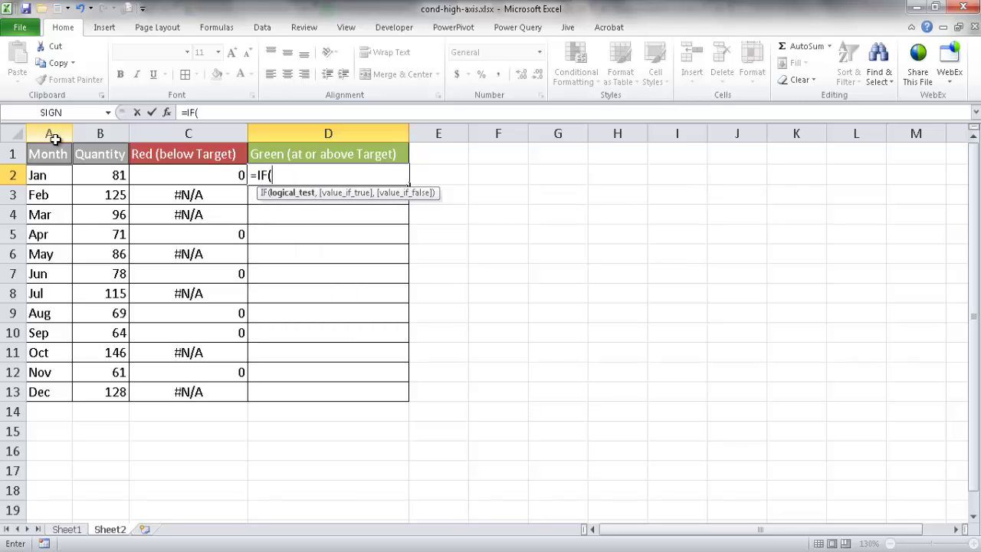
left_click(96, 175)
type(">")
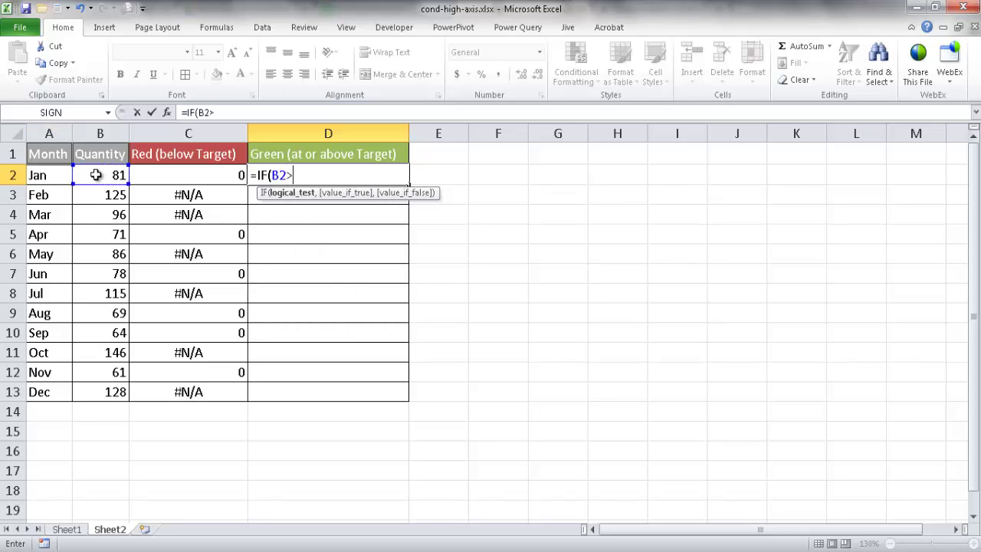
type("=85,0,NA")
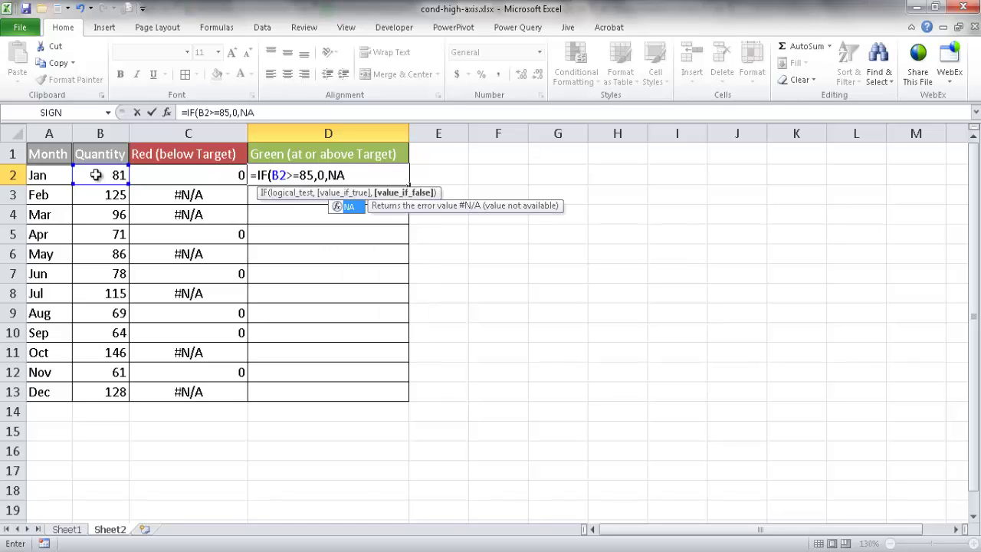
type("())")
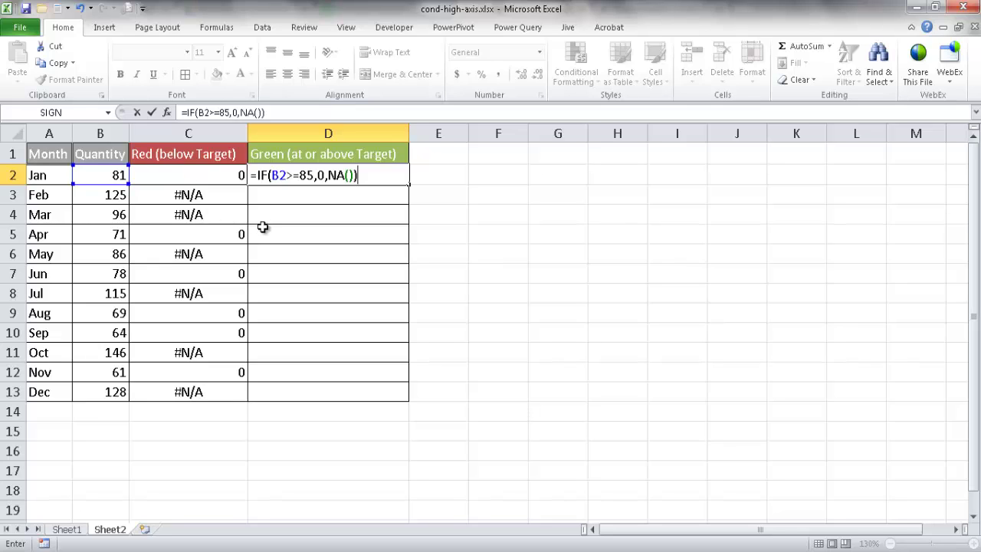
key("ctrl+Return")
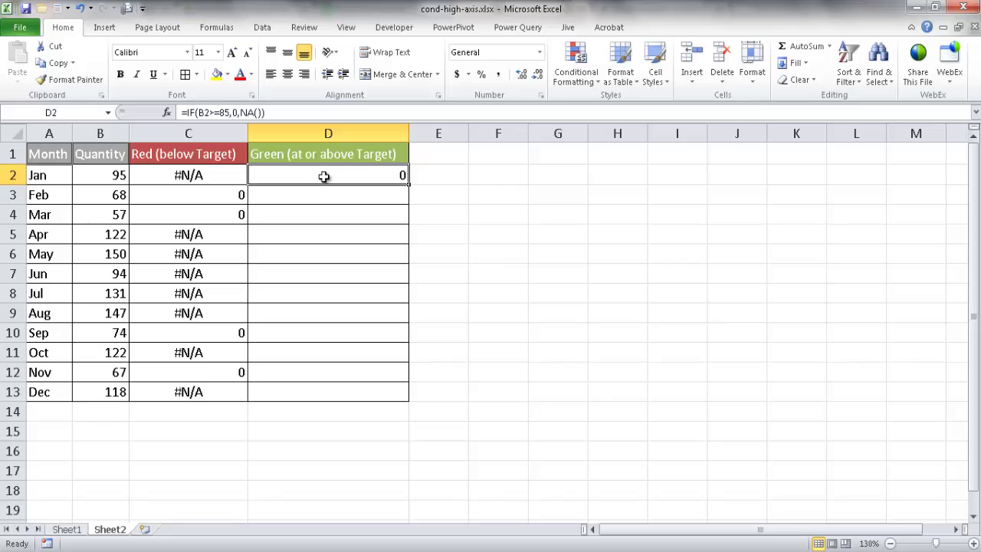
Step: Fill the D2 formula down the Green (at or above Target) column to December and check it against the Red column
double_click(410, 184)
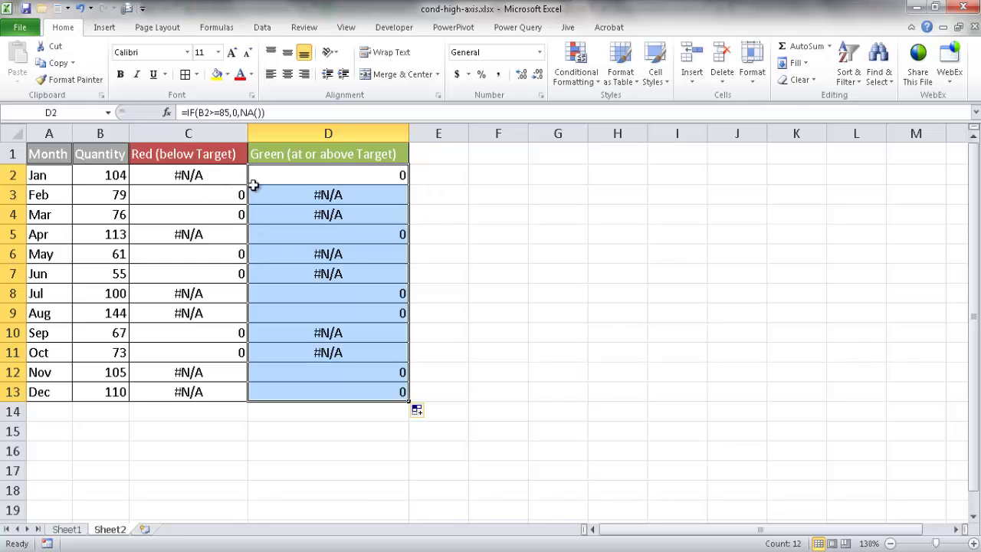
left_click(198, 176)
left_click(305, 176)
left_click(236, 178)
left_click(274, 175)
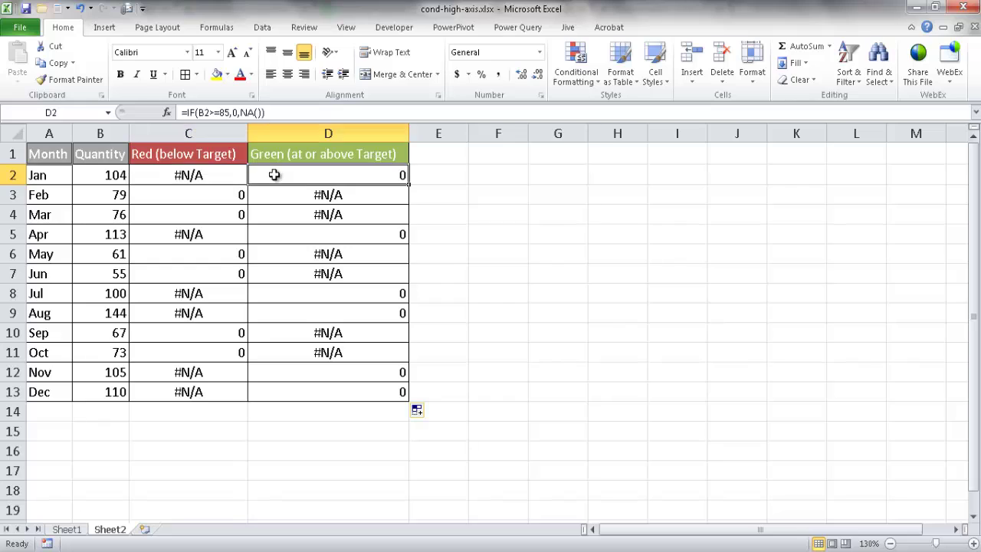
left_click(295, 271)
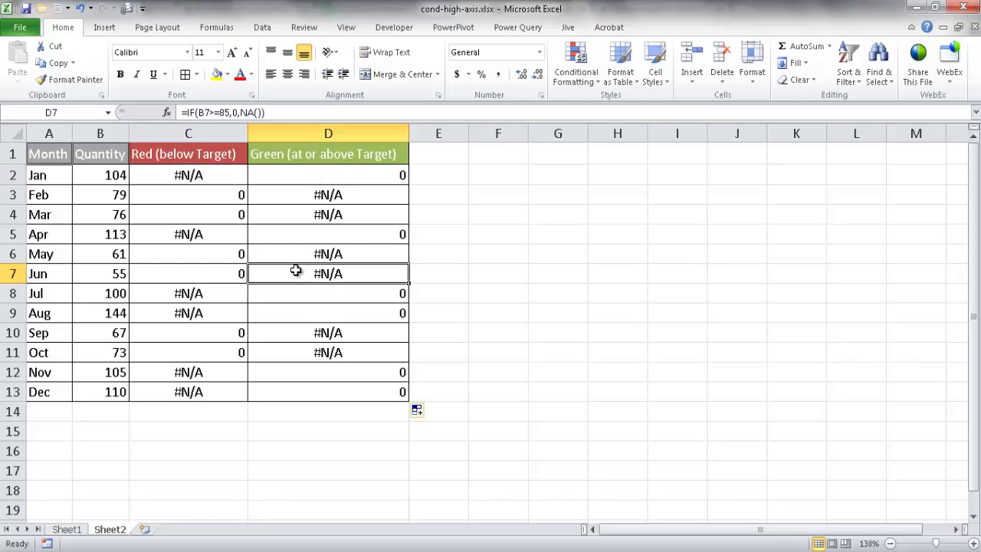
Step: Insert a 2-D clustered column chart from the Sheet2 data and move it beside the table, starting at column E
left_click(155, 253)
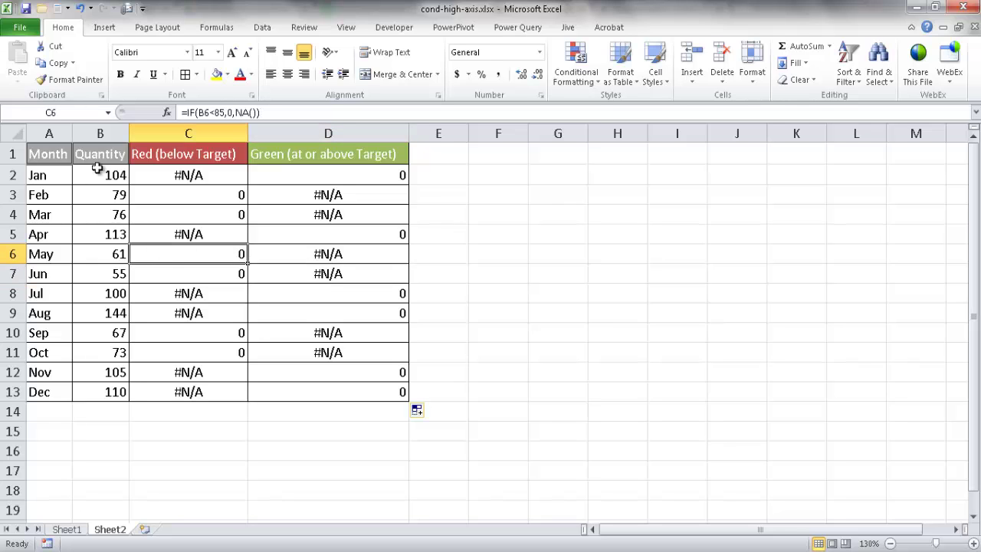
left_click(103, 28)
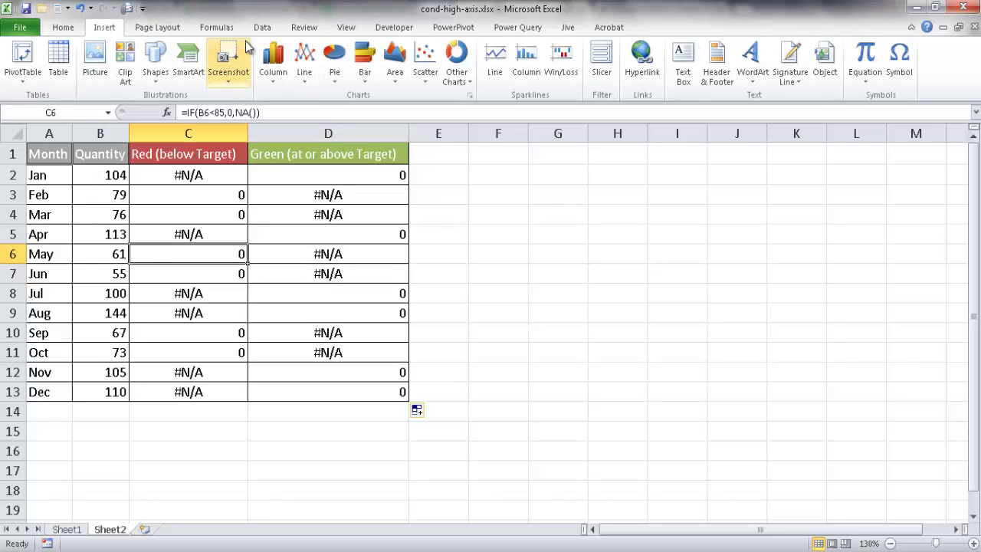
left_click(282, 65)
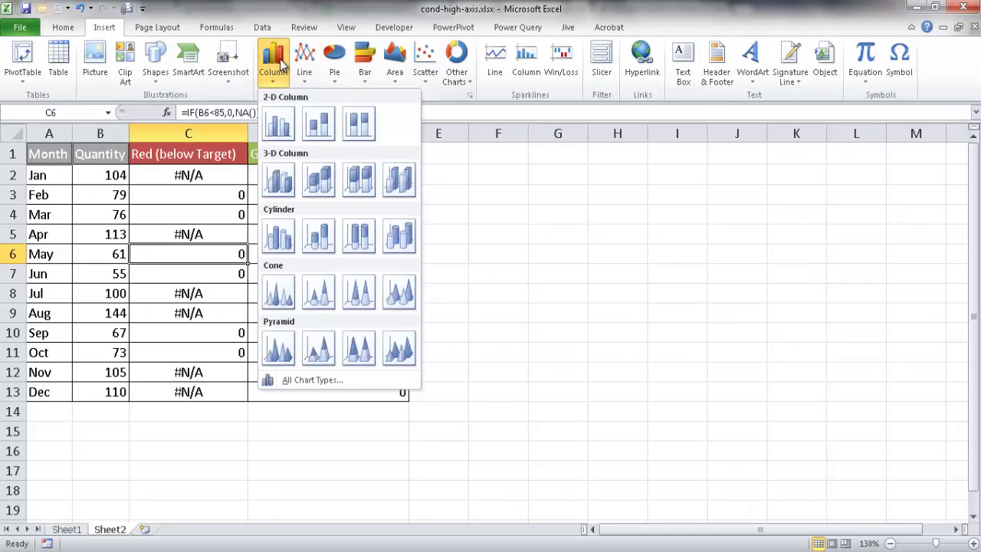
left_click(278, 124)
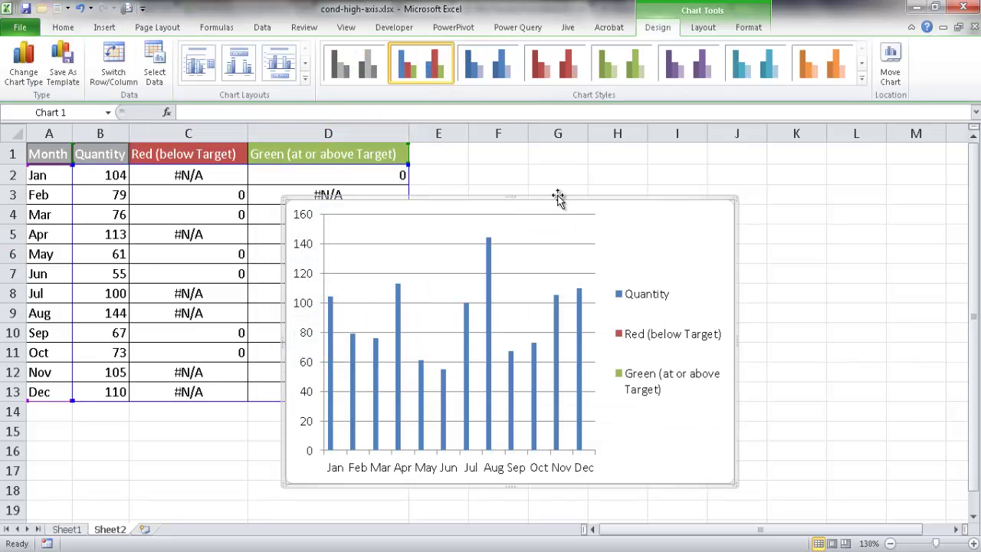
left_click_drag(562, 202, 698, 158)
Step: Delete the chart's legend and horizontal gridlines
left_click(772, 255)
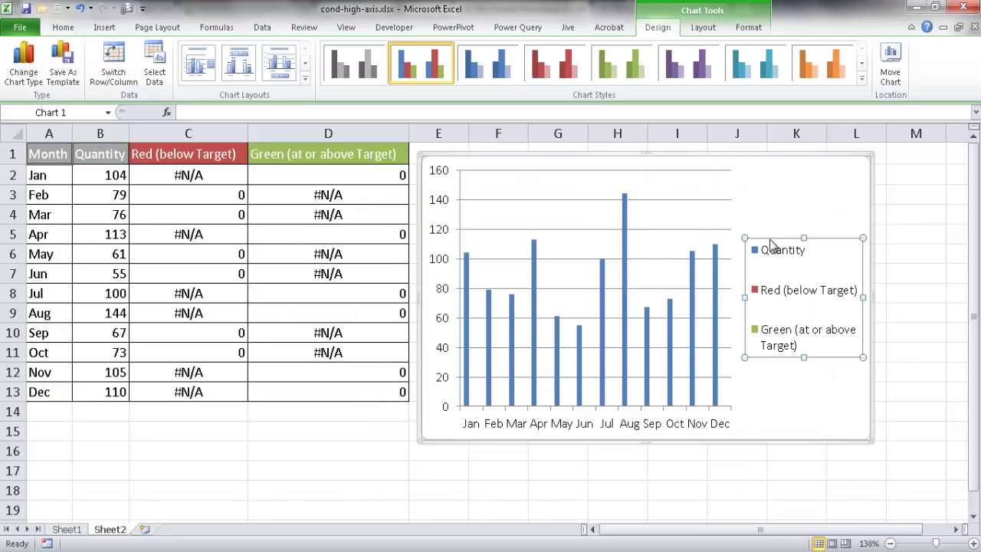
key("Delete")
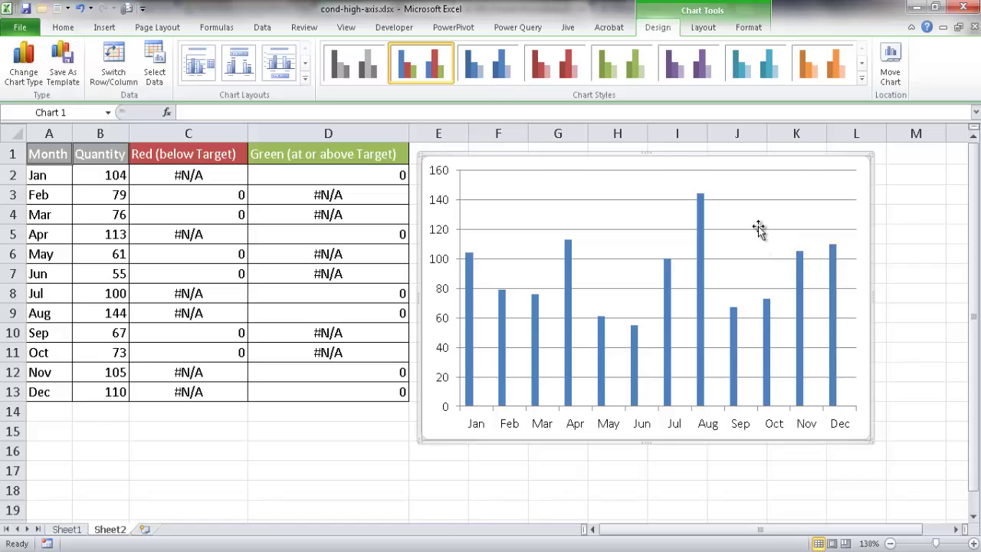
left_click(755, 232)
key("Delete")
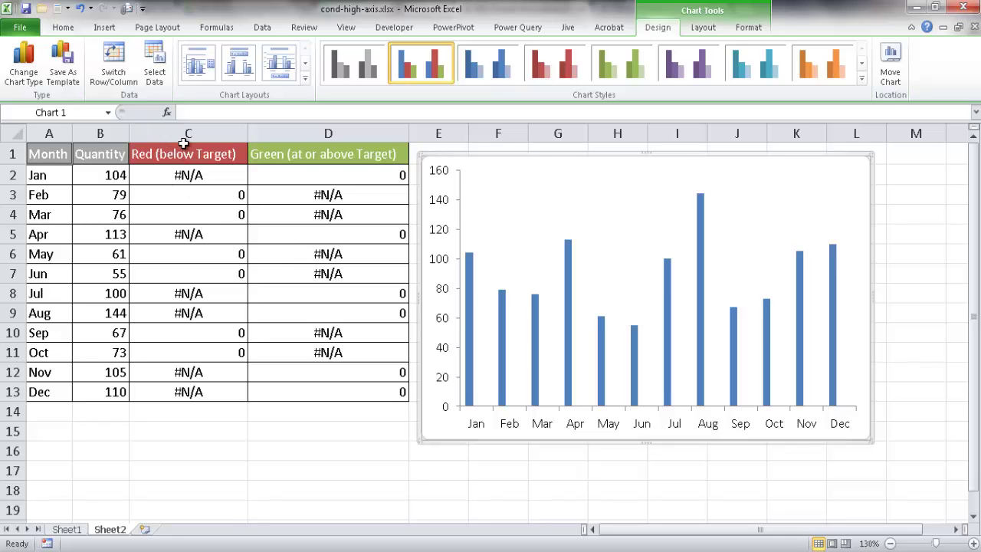
left_click(219, 177)
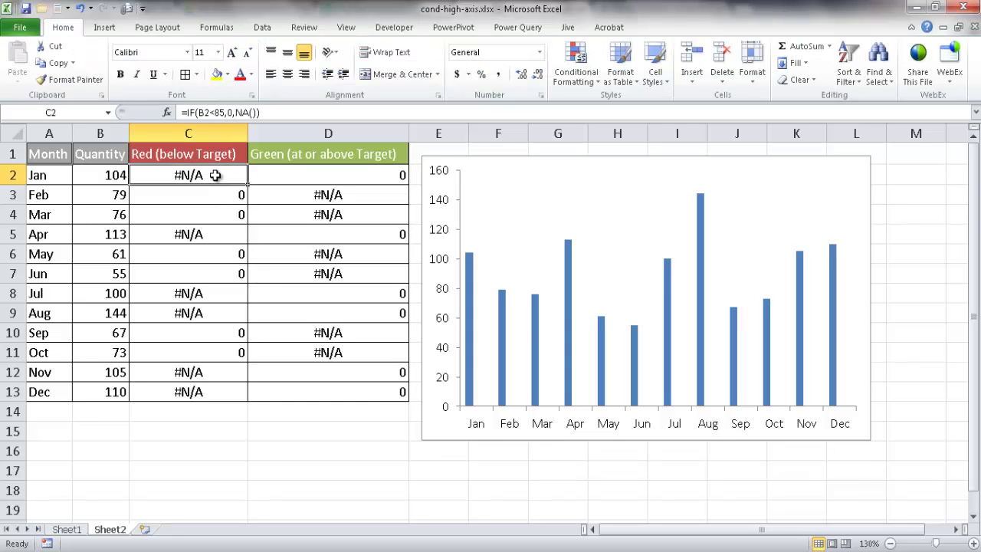
left_click(294, 177)
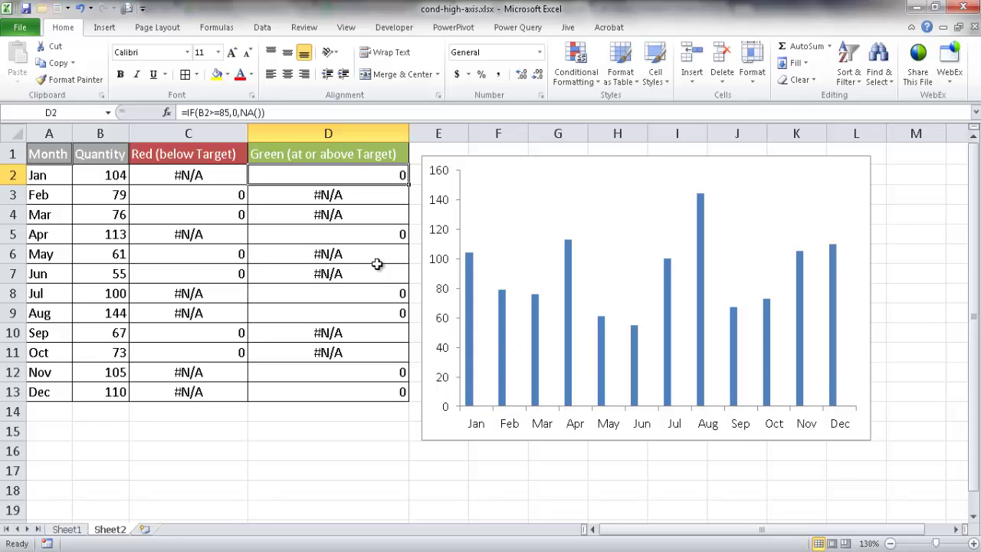
left_click(214, 175)
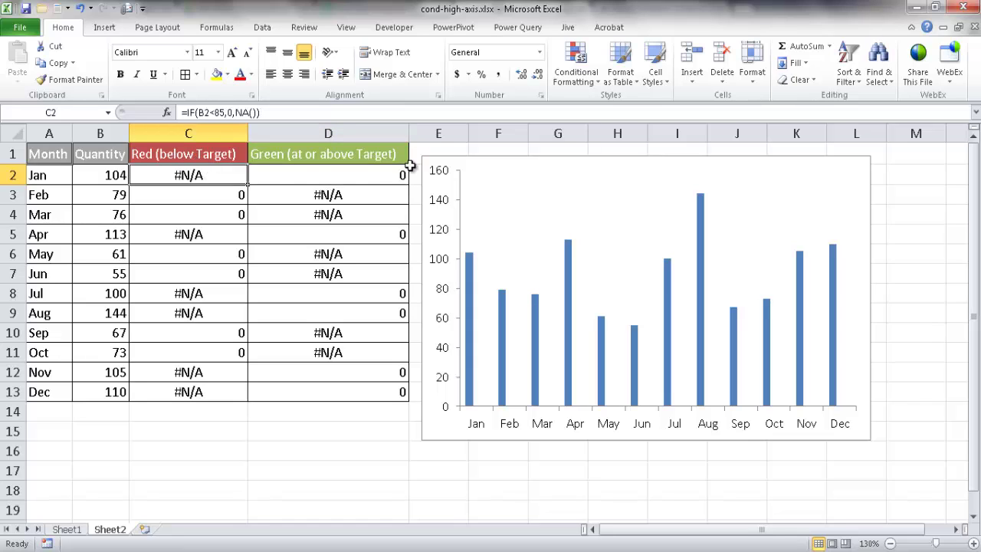
Step: Change the chart type of the Red (below Target) series to a plain Line
left_click(522, 251)
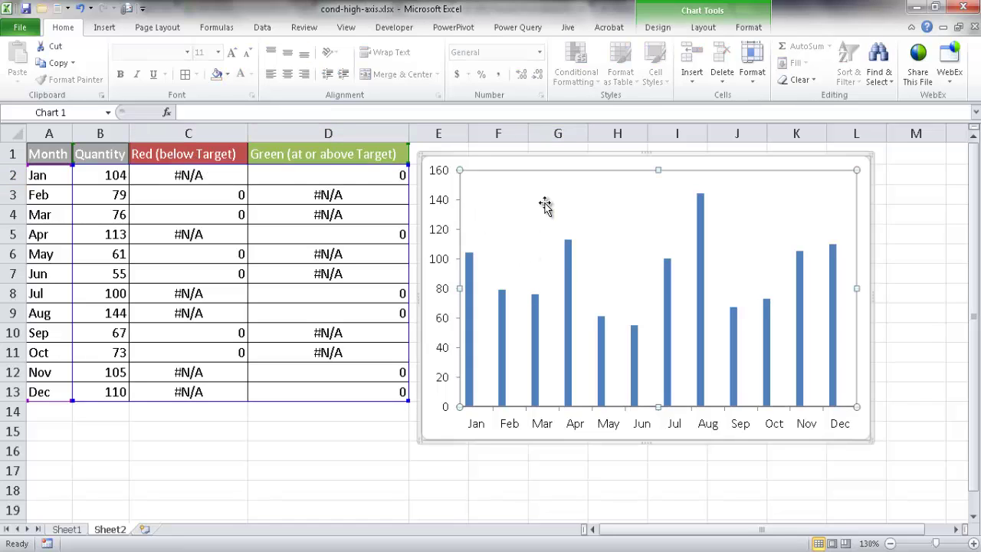
left_click(704, 28)
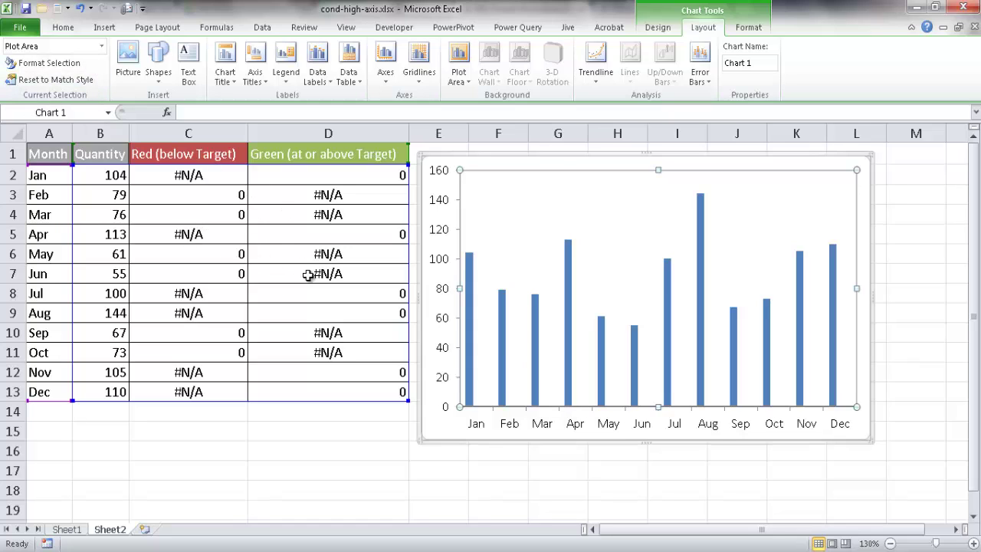
left_click(102, 46)
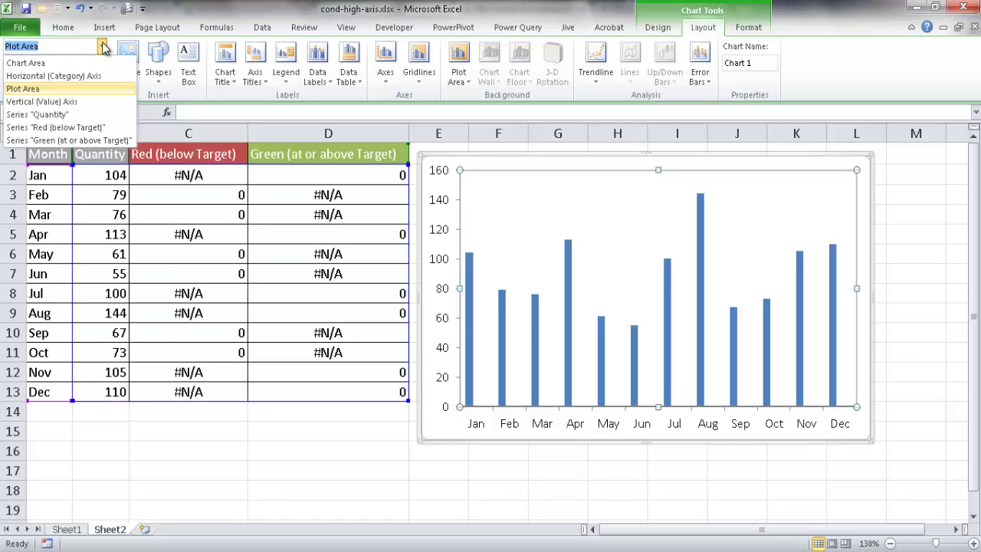
left_click(64, 128)
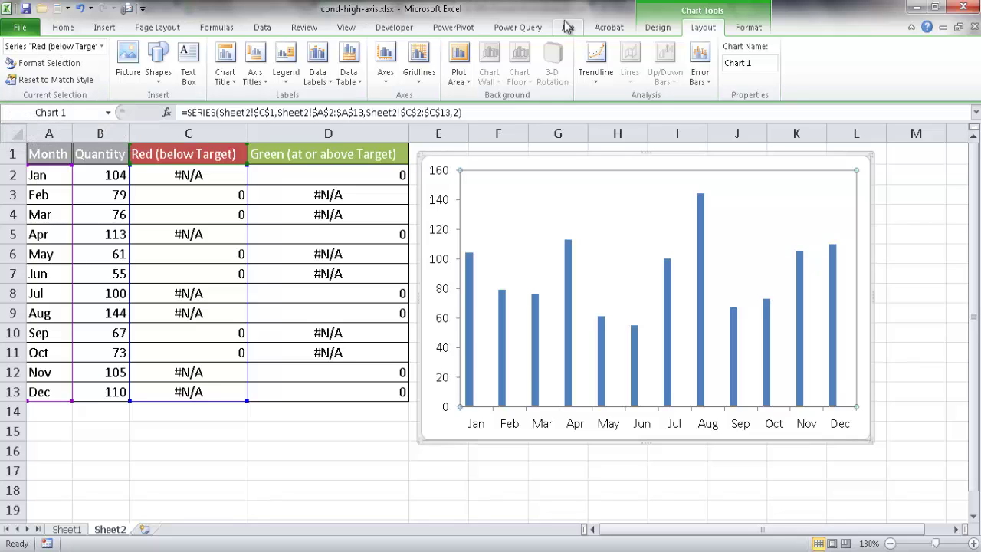
left_click(658, 28)
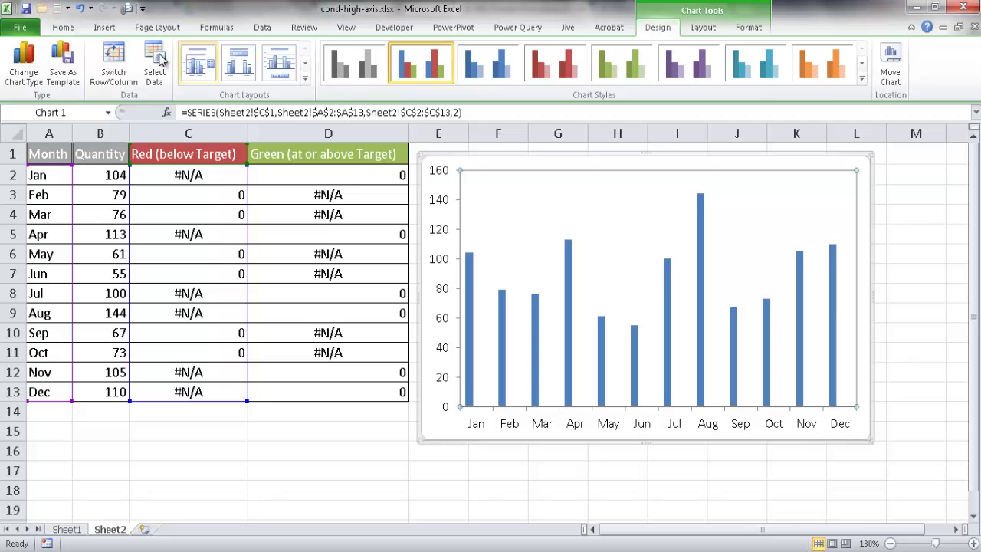
left_click(31, 68)
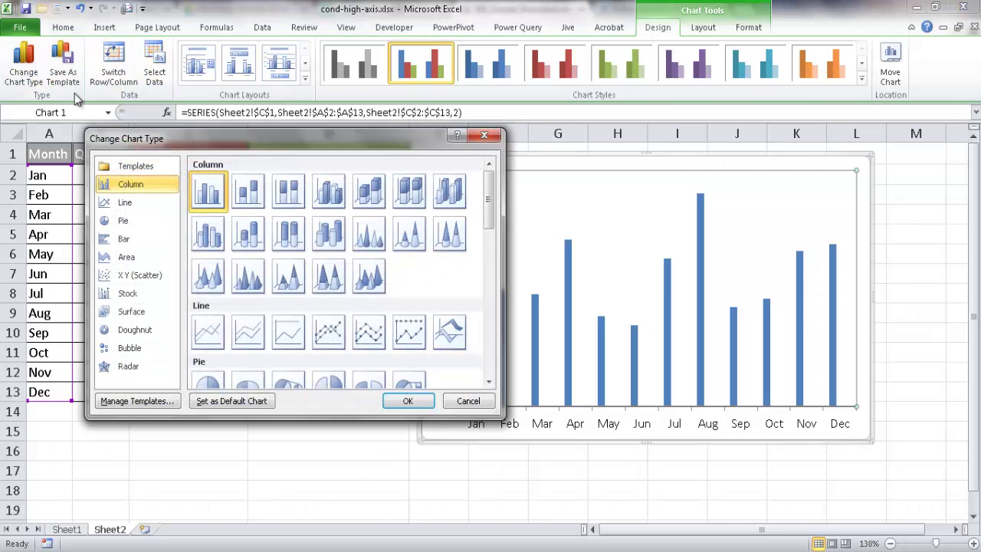
left_click(209, 326)
left_click(406, 401)
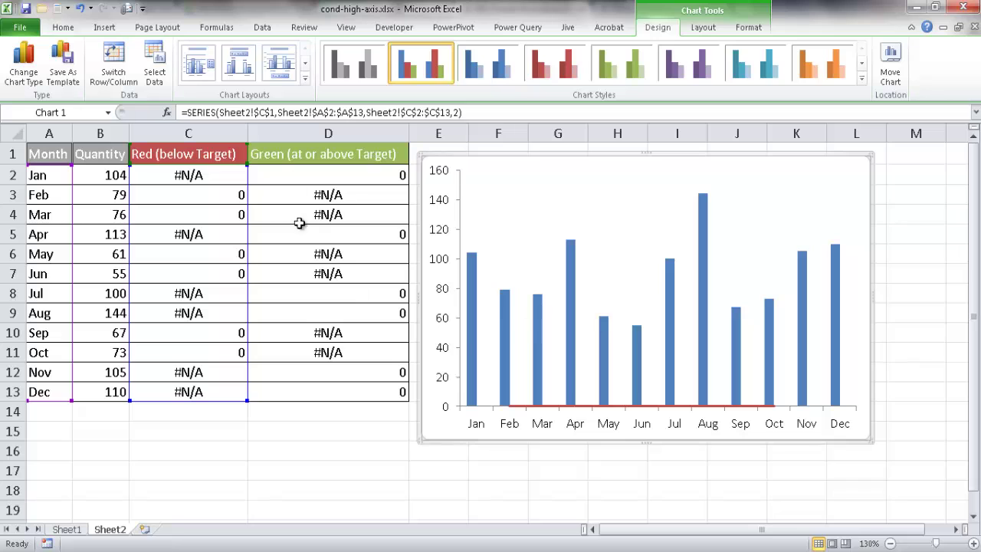
Step: Change the chart type of the Green (at or above Target) series to a plain Line
left_click(709, 28)
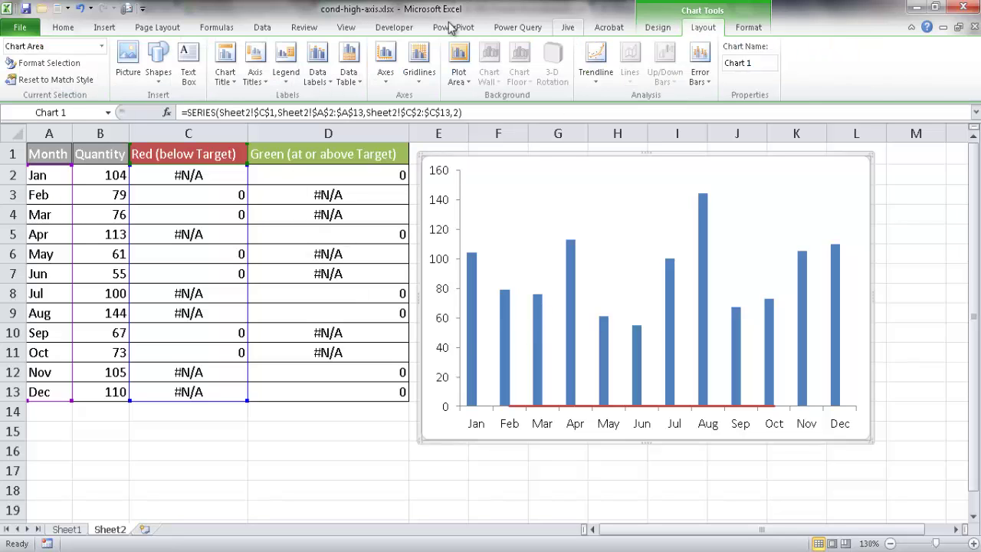
left_click(101, 48)
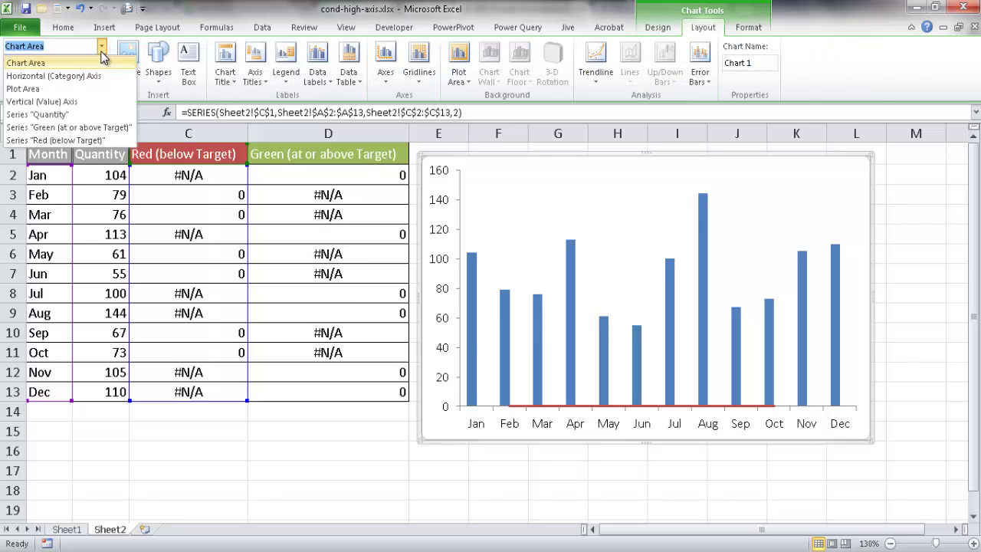
left_click(60, 127)
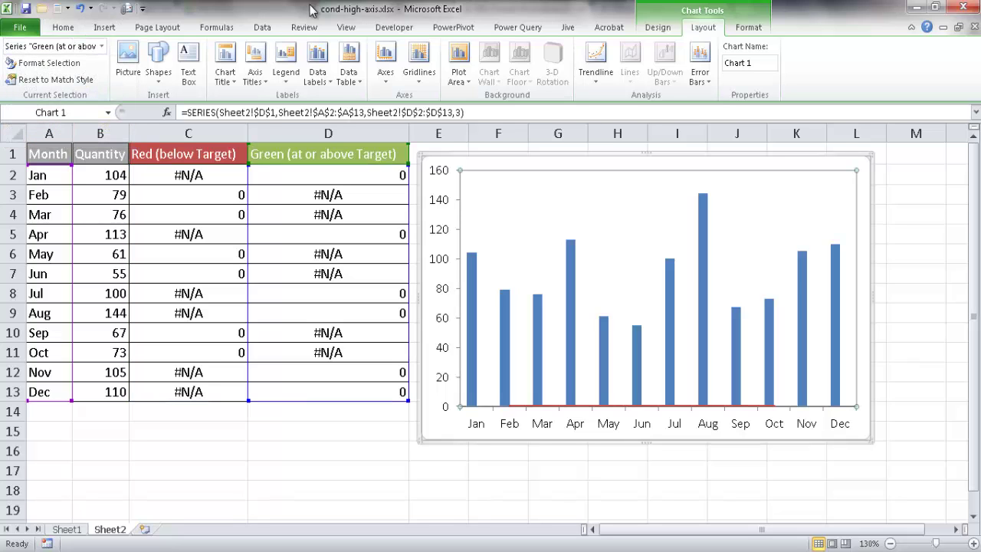
left_click(657, 27)
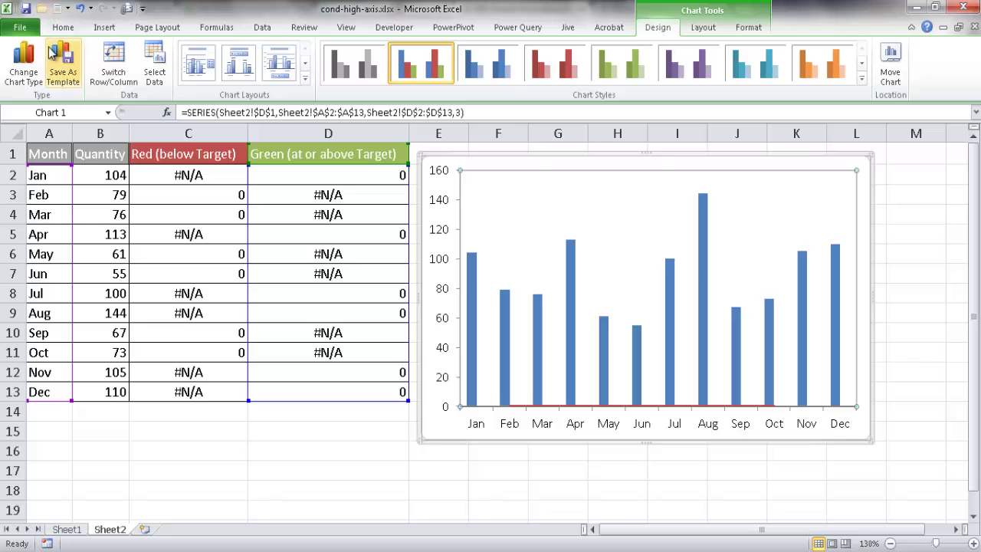
left_click(34, 62)
left_click(208, 332)
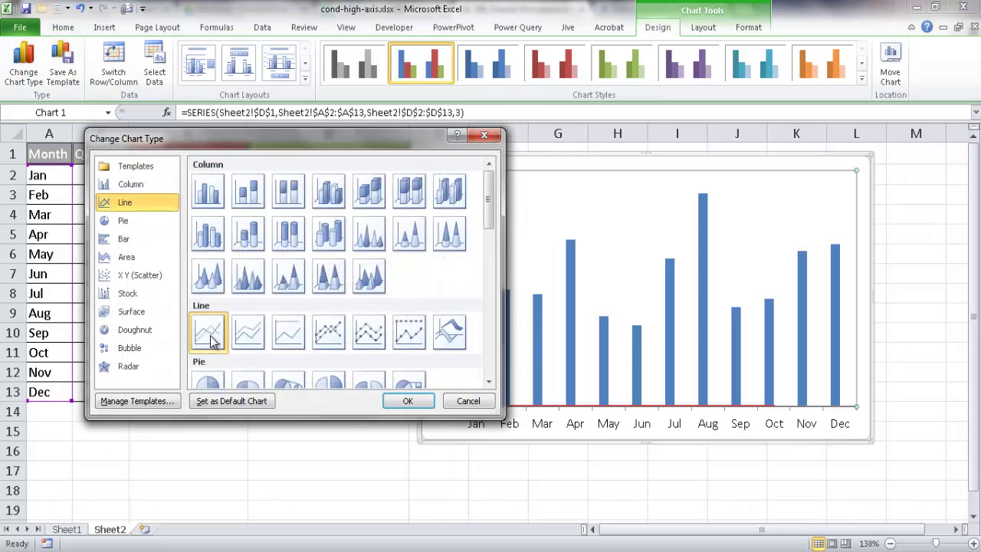
left_click(407, 401)
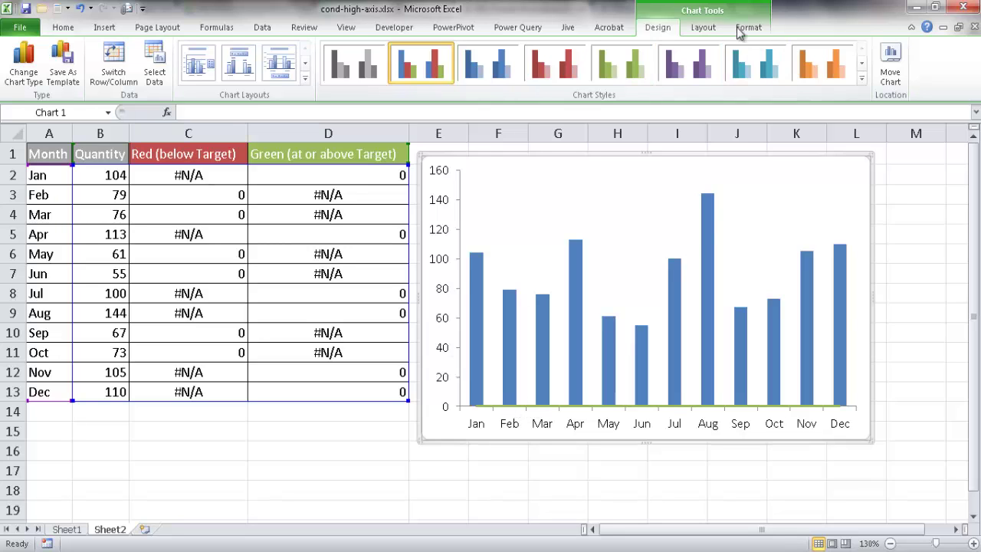
left_click(712, 29)
left_click(101, 46)
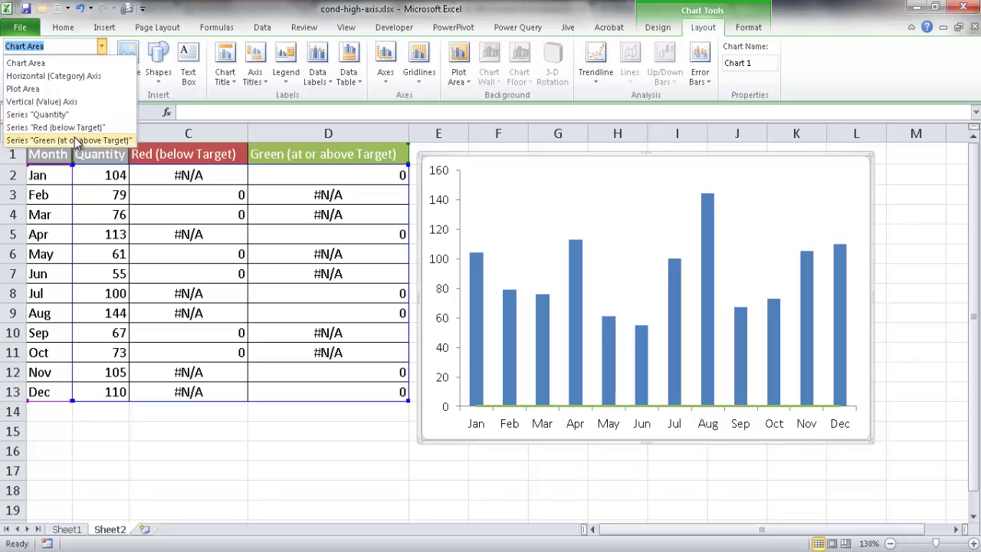
key("Escape")
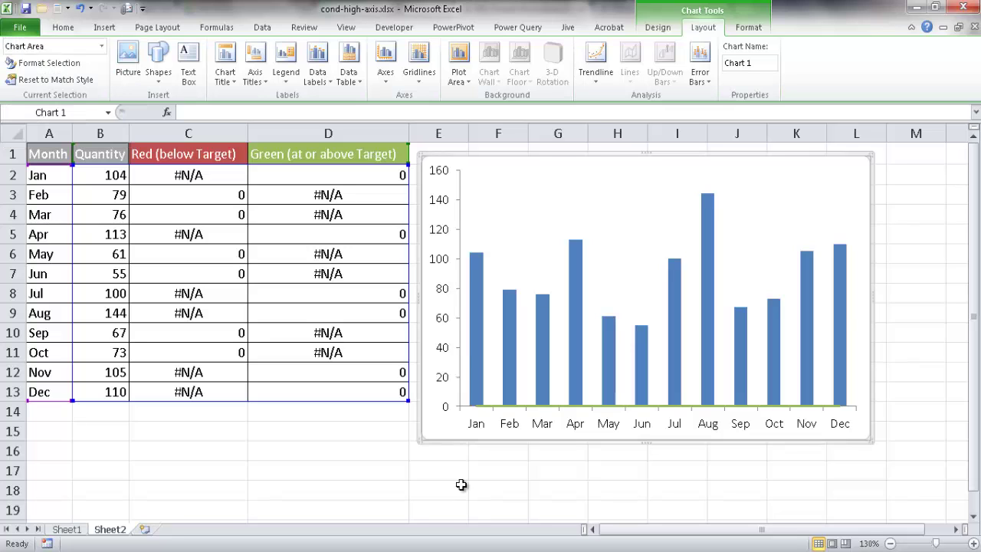
left_click(840, 322)
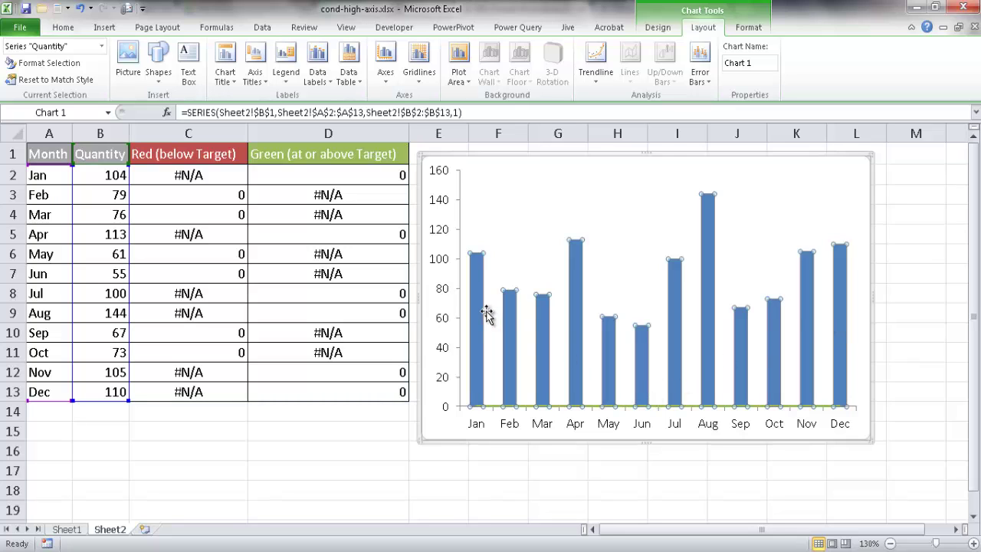
mouse_move(479, 301)
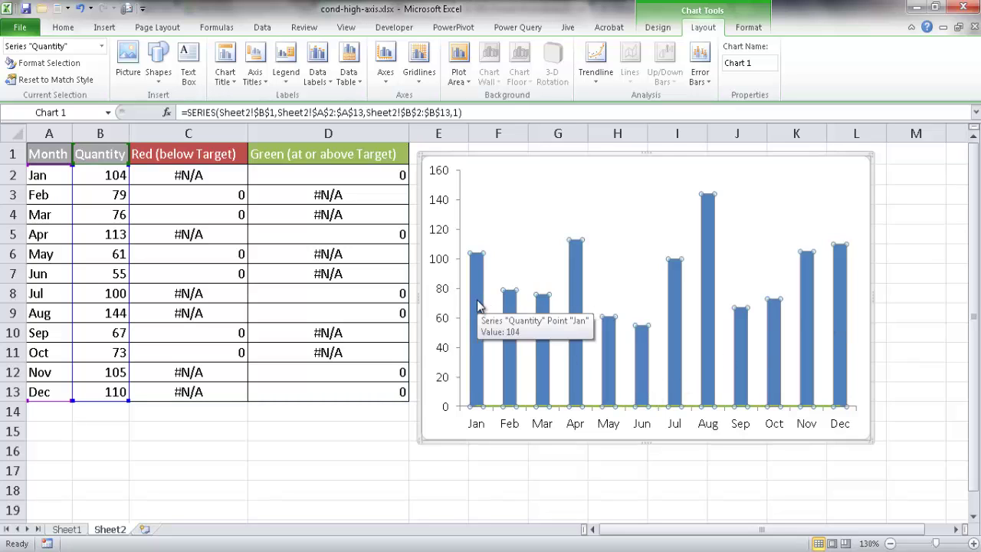
left_click(742, 213)
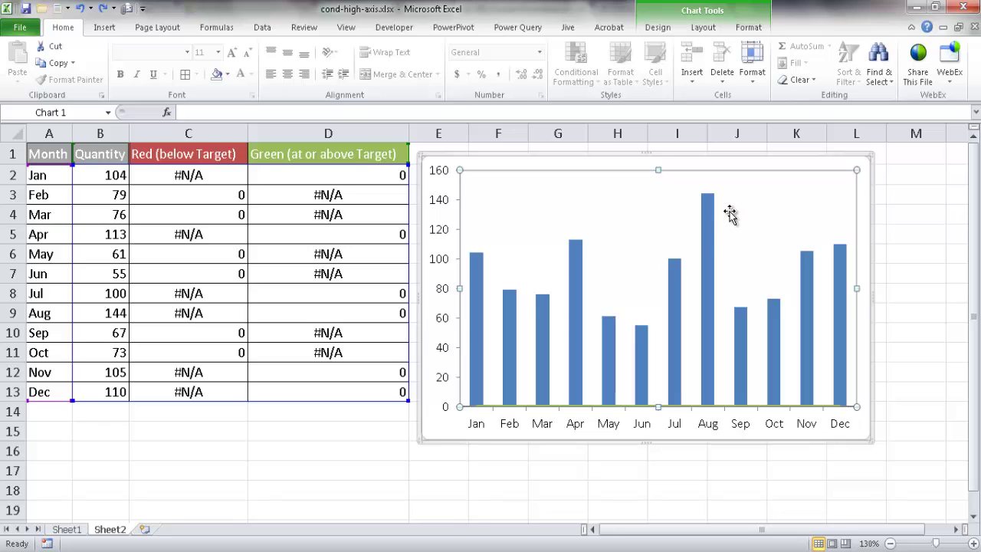
Step: Fill the Quantity series columns with a medium gray theme color
left_click(710, 207)
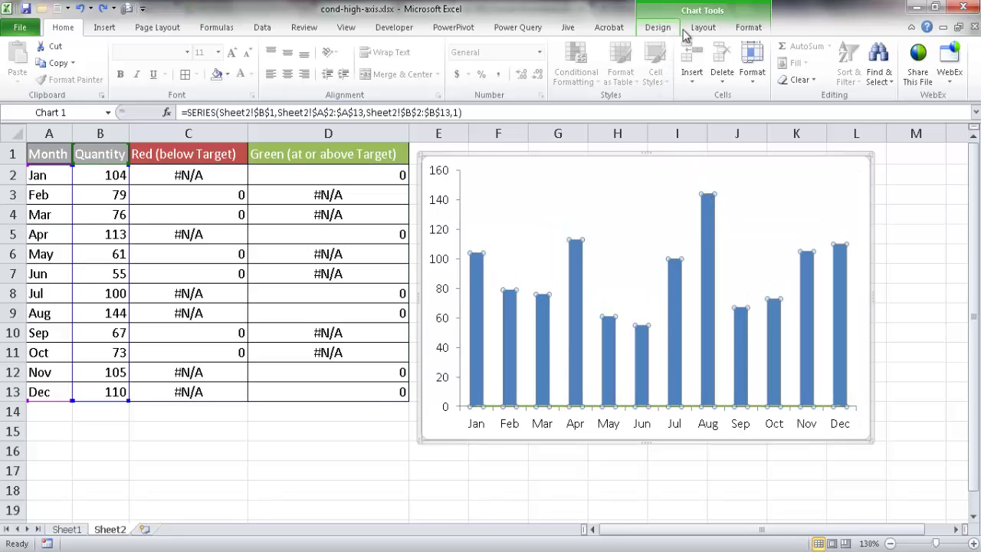
left_click(749, 29)
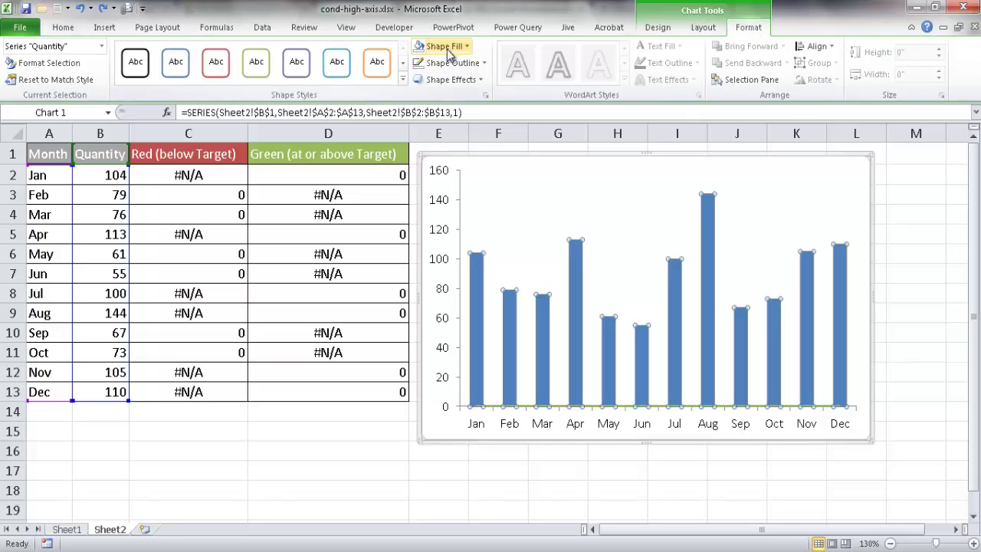
left_click(447, 52)
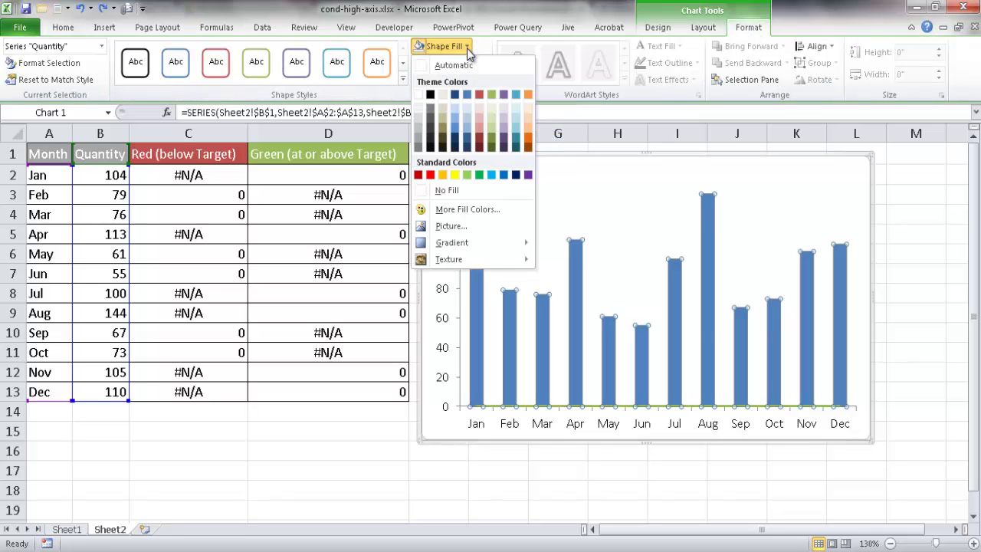
left_click(418, 144)
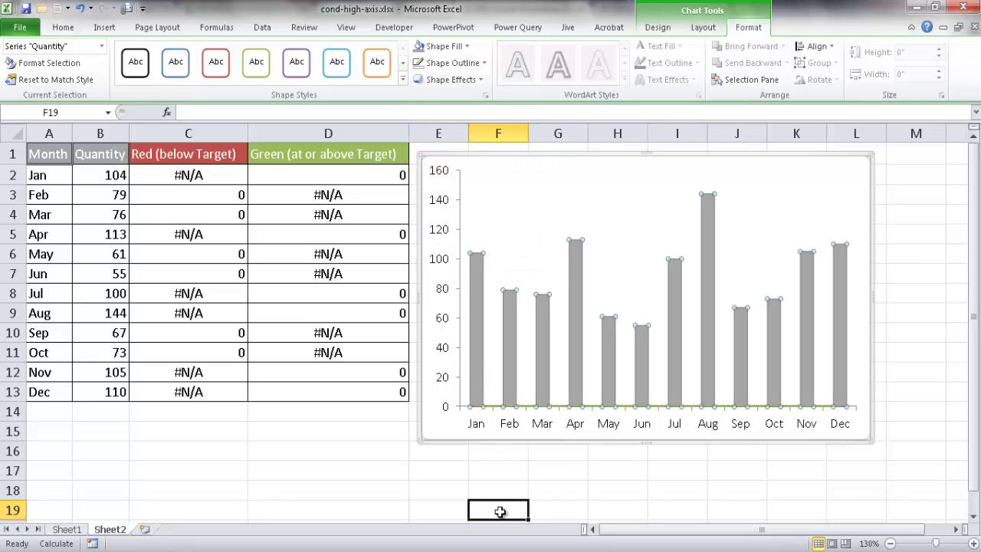
Step: Format the chart's horizontal category axis with major tick marks set to None and axis labels set to None
left_click(500, 512)
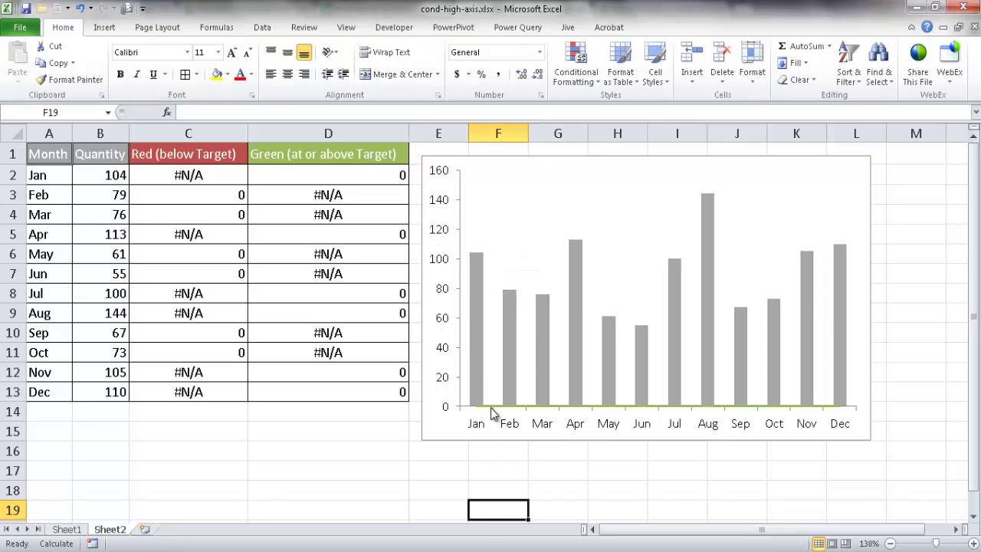
mouse_move(604, 410)
left_click(682, 427)
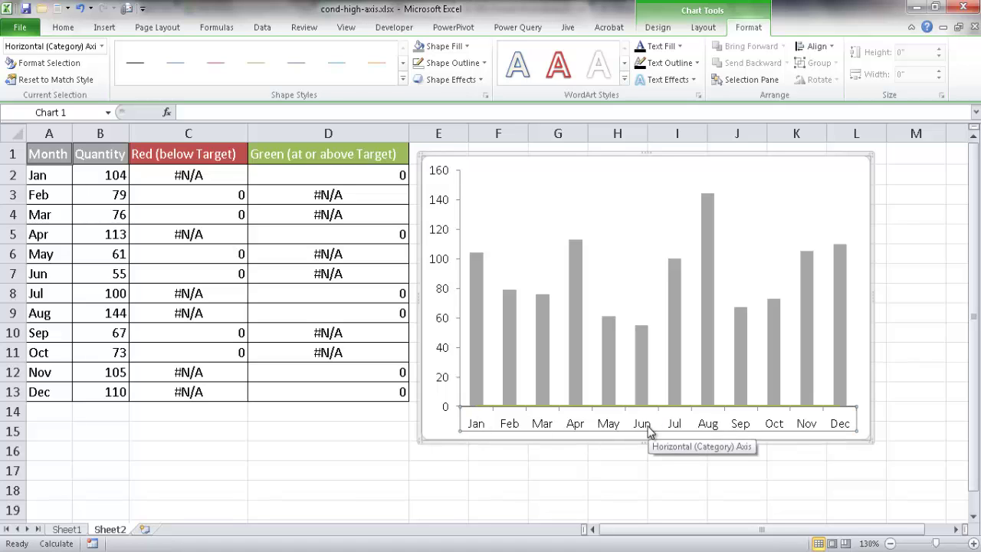
right_click(541, 424)
left_click(568, 409)
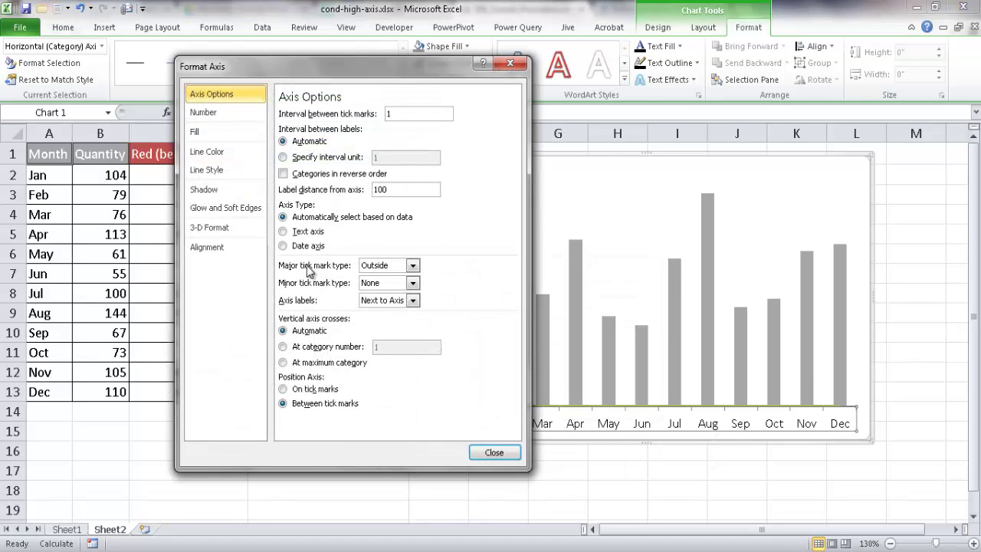
left_click(413, 265)
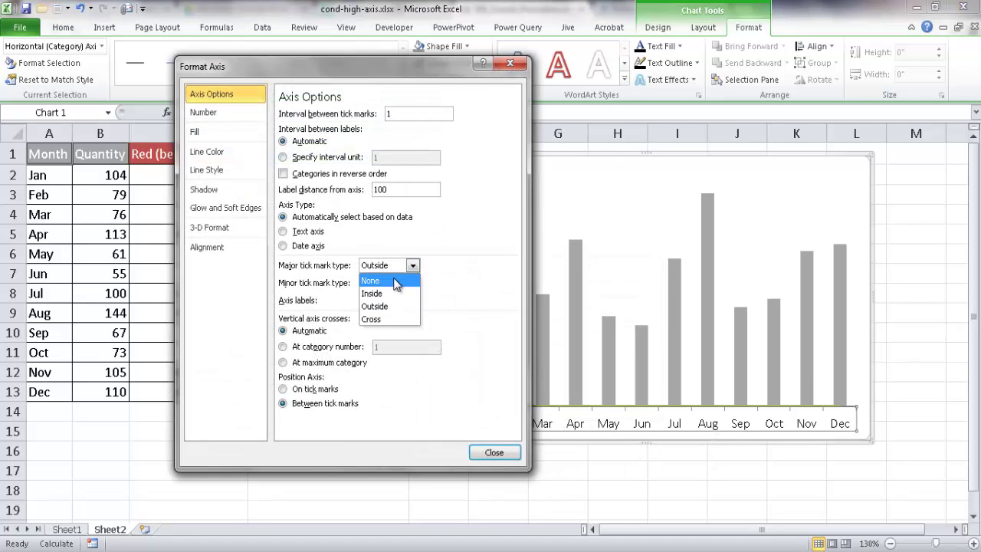
left_click(393, 278)
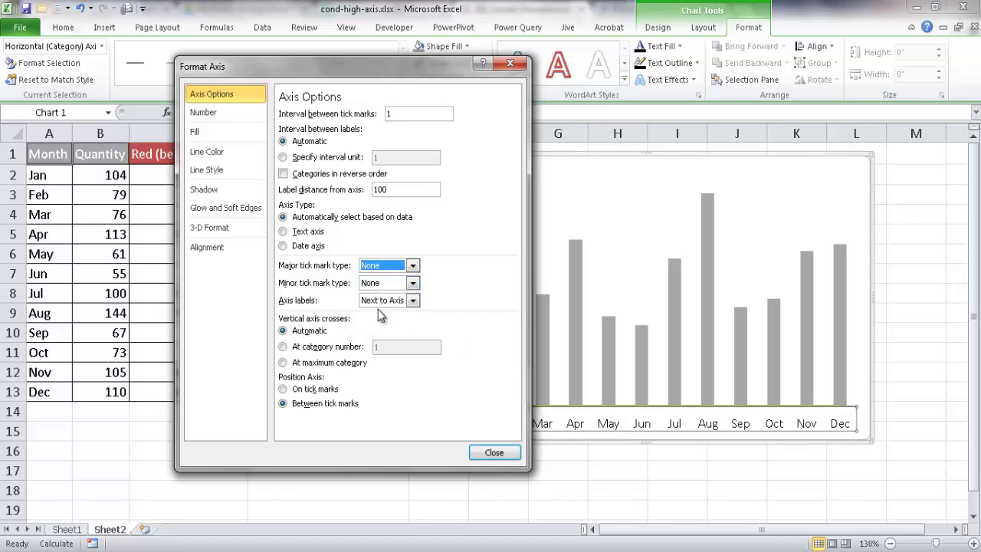
left_click(414, 301)
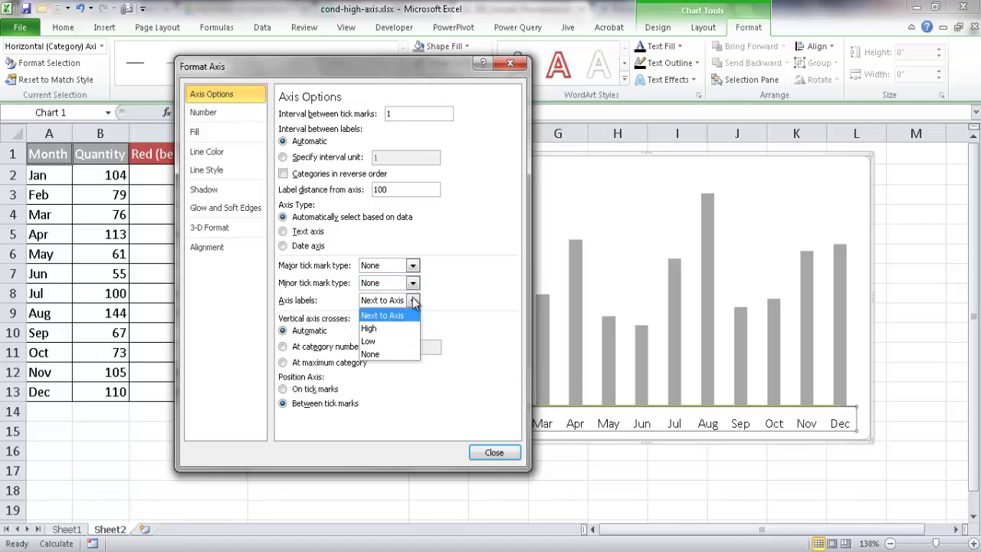
left_click(376, 355)
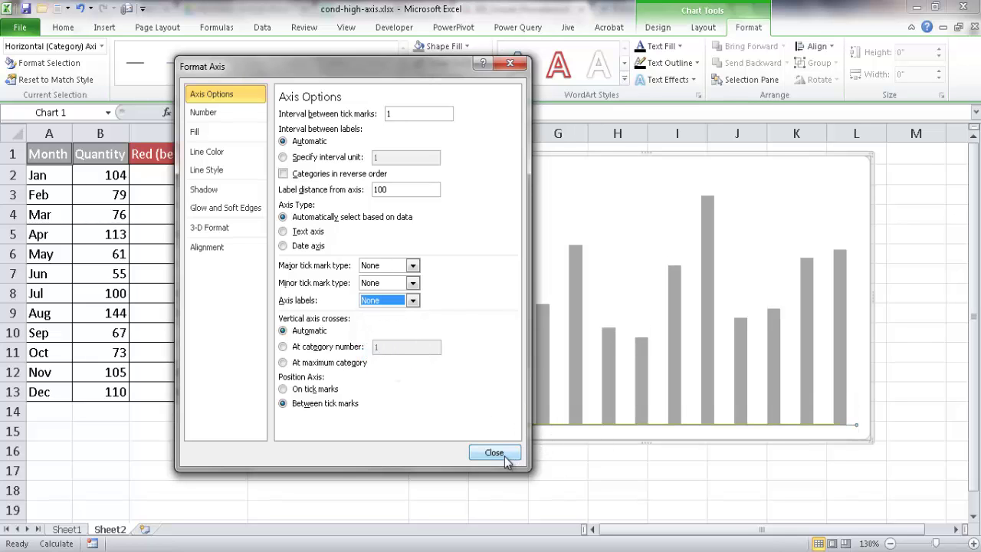
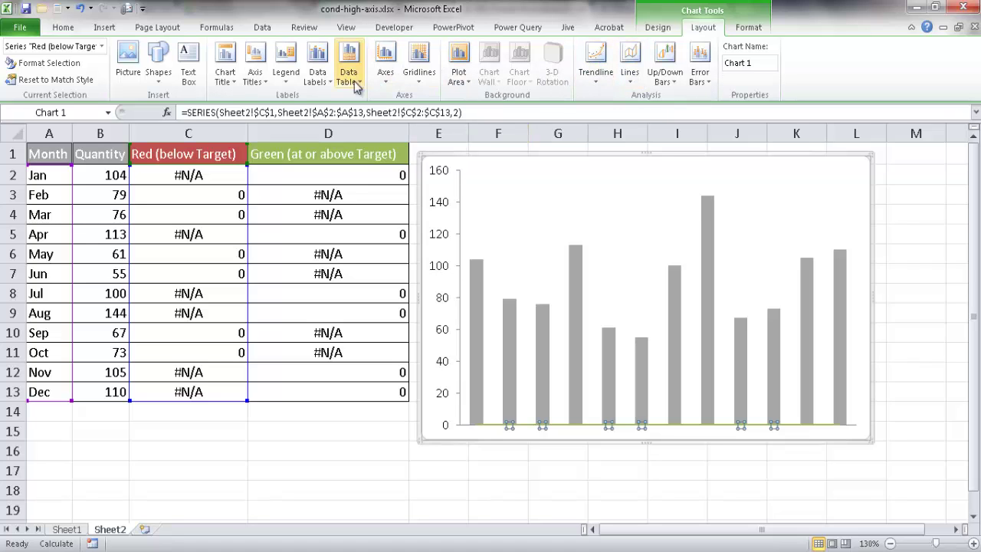
Step: Add data labels below the Red (below Target) series points, showing the category name instead of the value
left_click(321, 83)
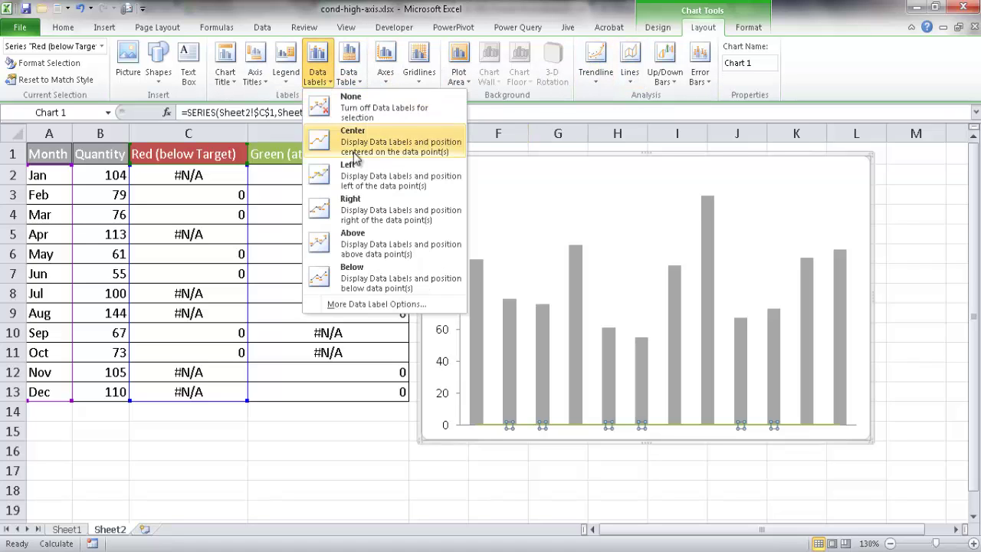
left_click(387, 269)
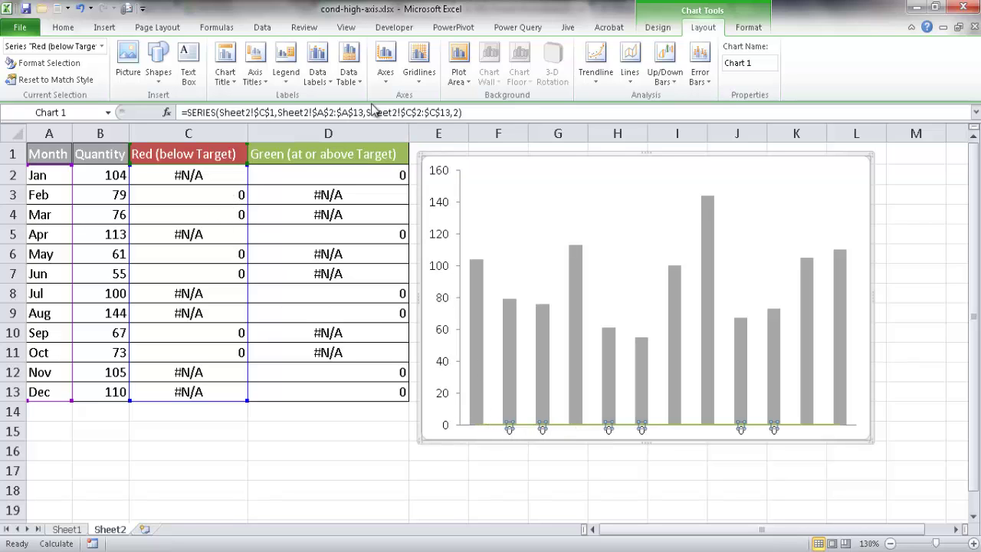
left_click(328, 83)
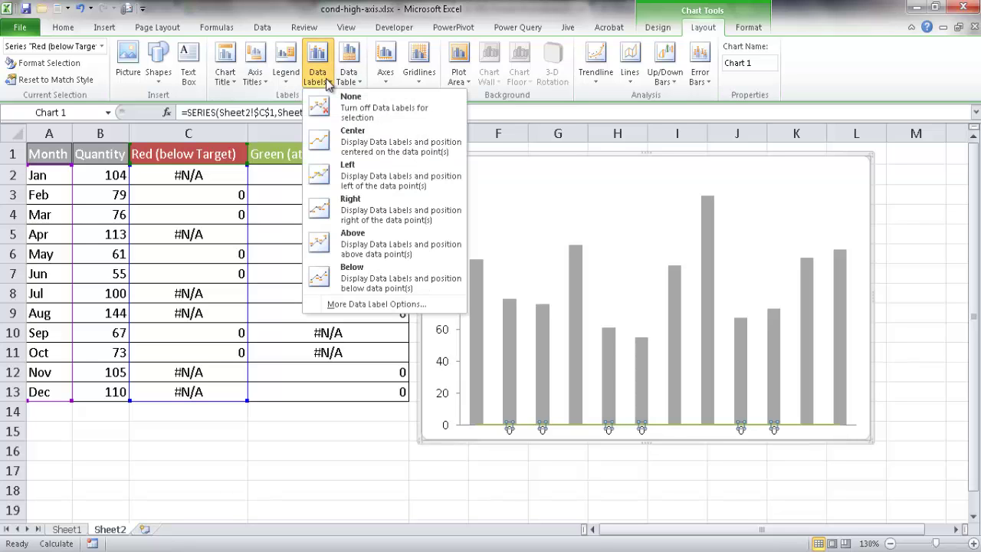
left_click(351, 307)
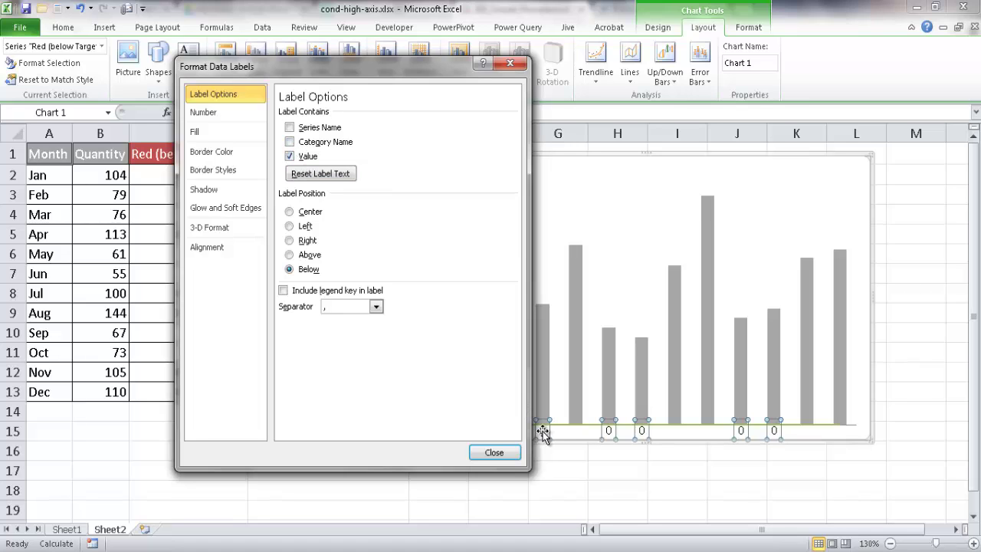
left_click(290, 142)
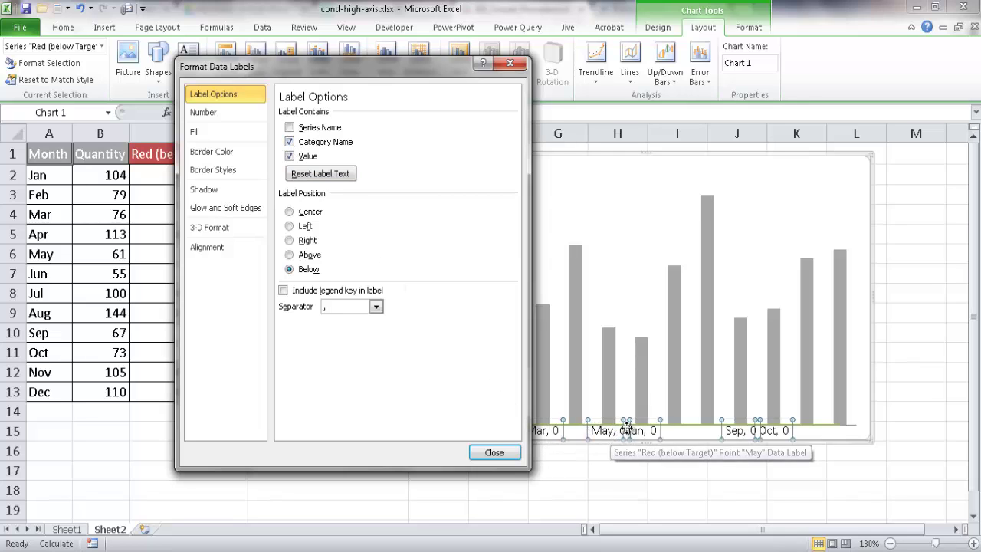
left_click(291, 156)
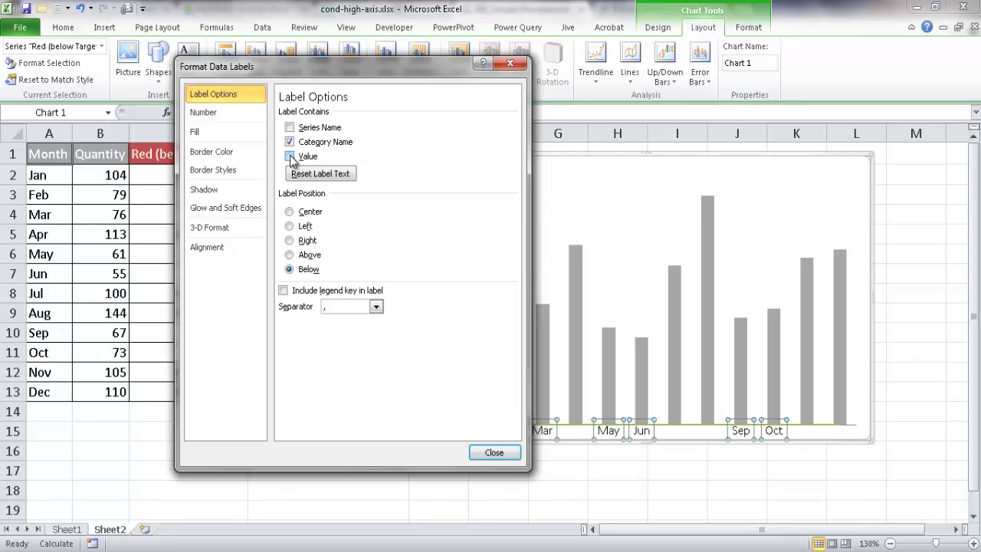
left_click(491, 453)
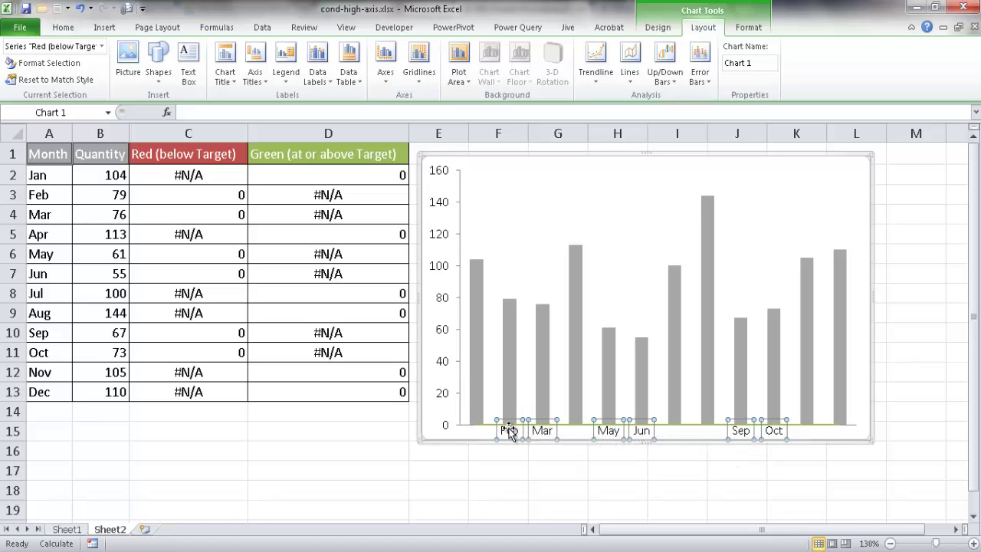
Step: Make the Red (below Target) series data labels bold in the standard red font color
left_click(64, 28)
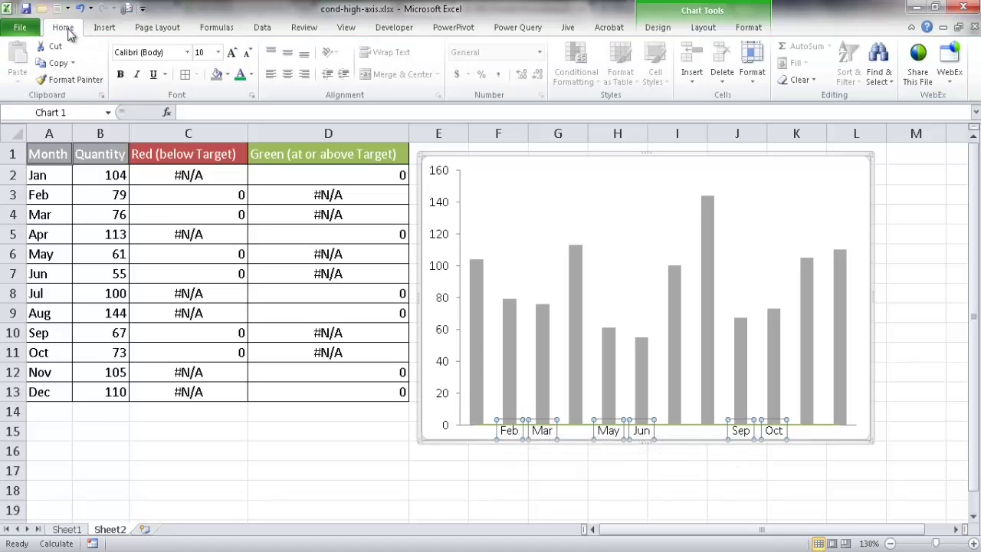
left_click(251, 75)
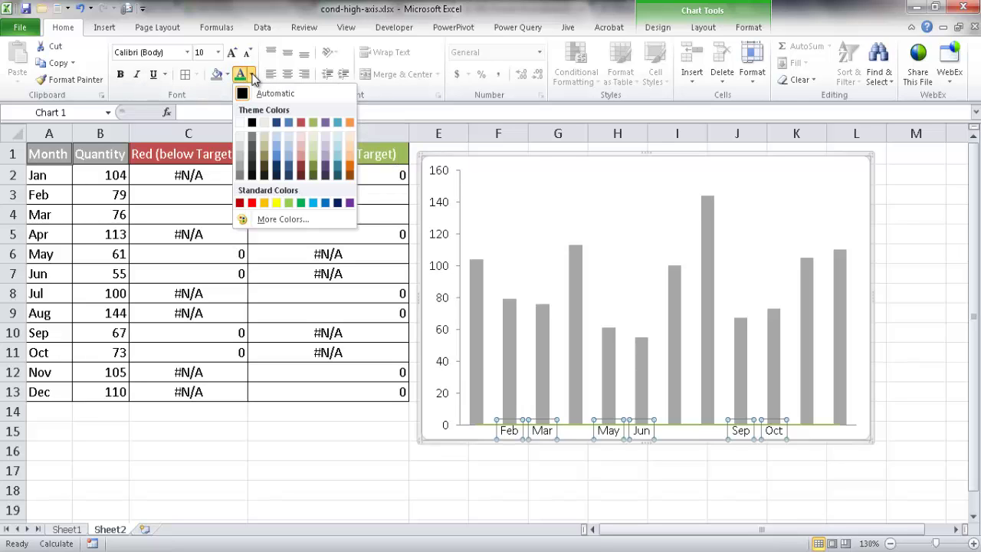
left_click(252, 203)
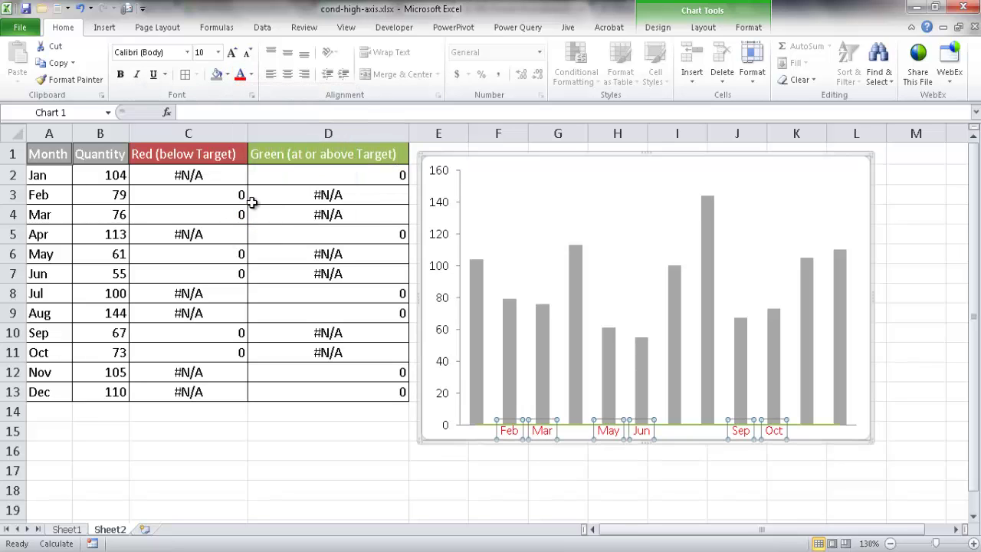
left_click(120, 75)
left_click(349, 469)
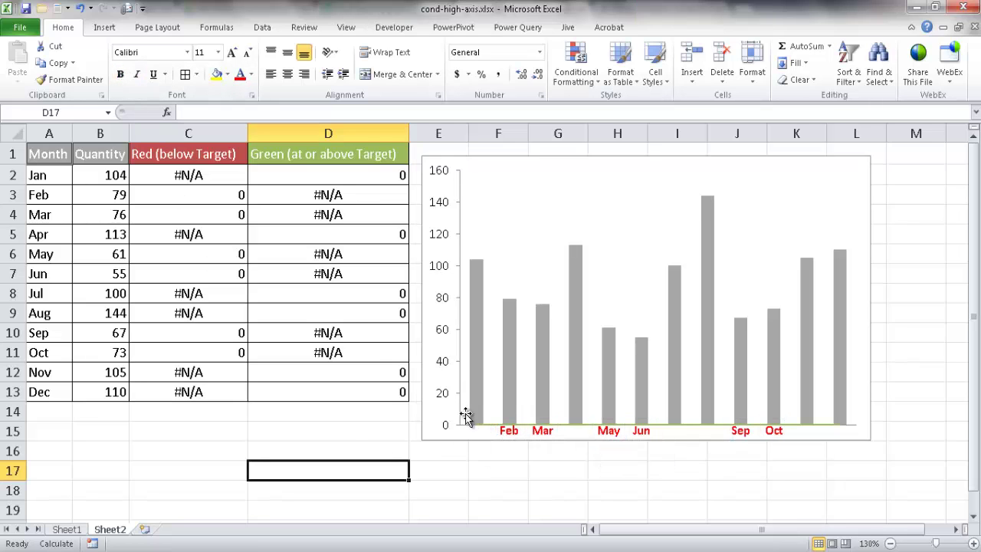
Step: Add data labels below the Green (at or above Target) series points, showing the category name instead of the value
left_click(619, 246)
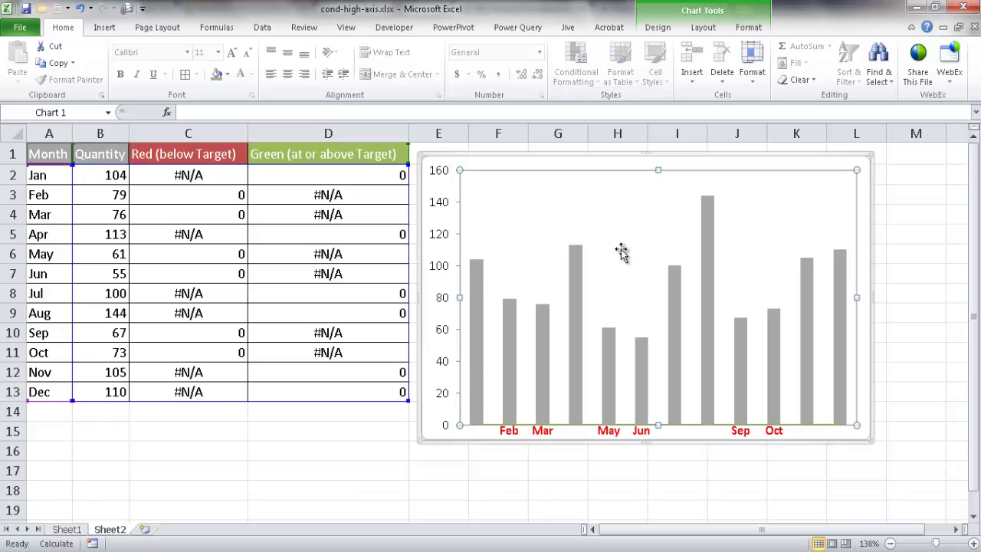
left_click(704, 28)
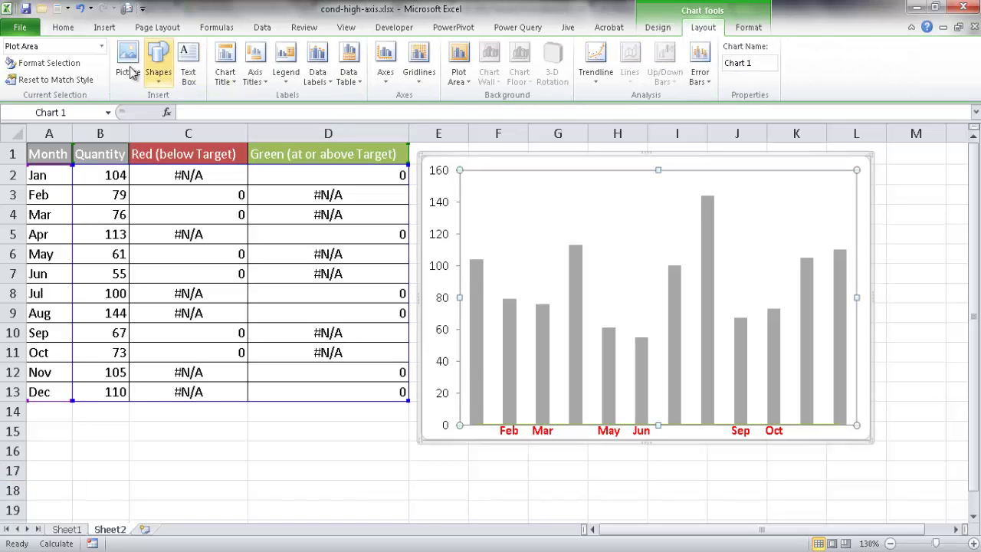
left_click(101, 46)
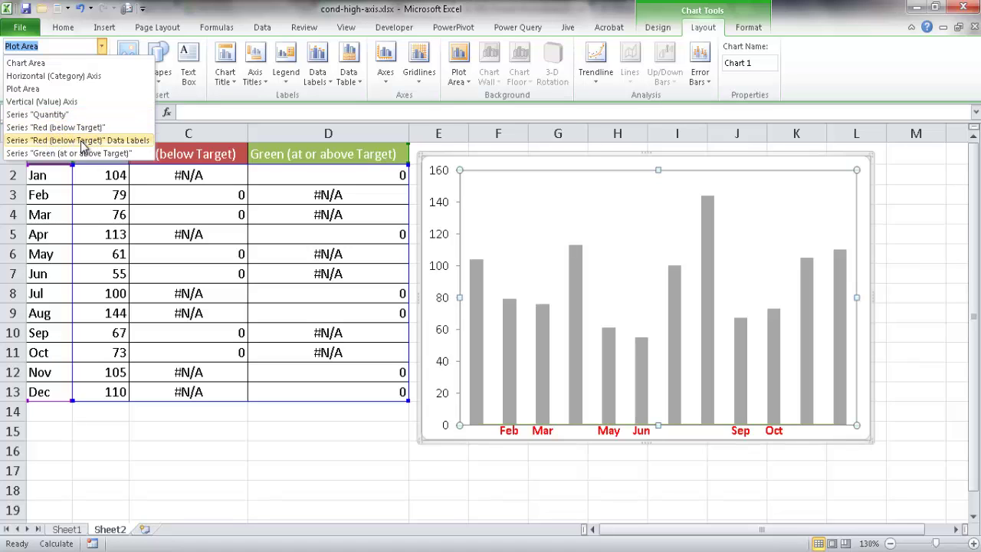
left_click(42, 153)
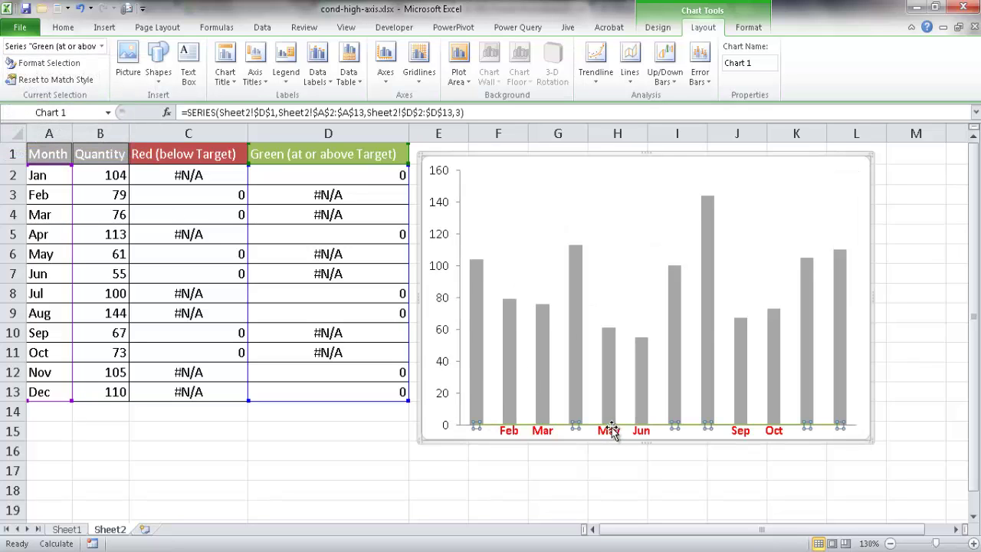
left_click(326, 84)
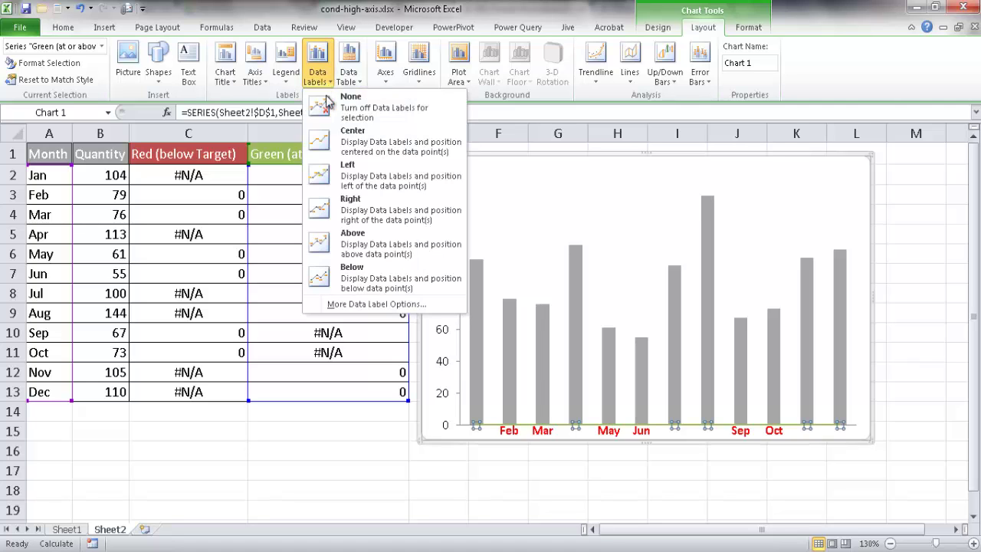
left_click(361, 277)
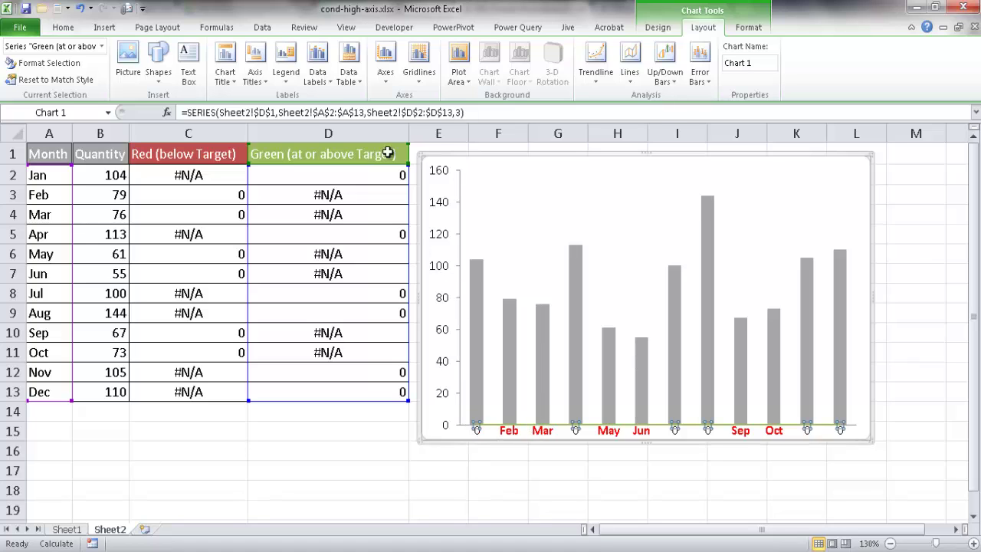
left_click(328, 86)
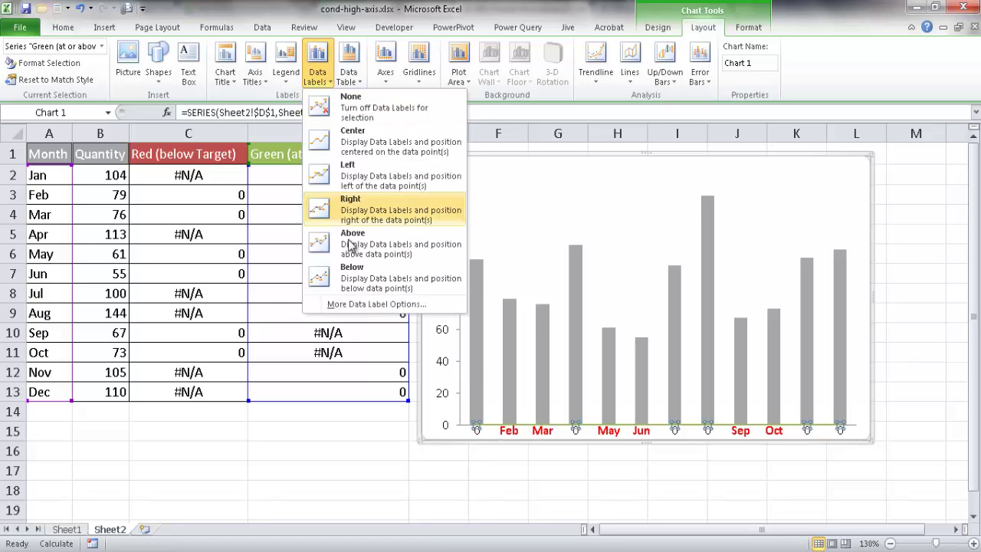
left_click(358, 304)
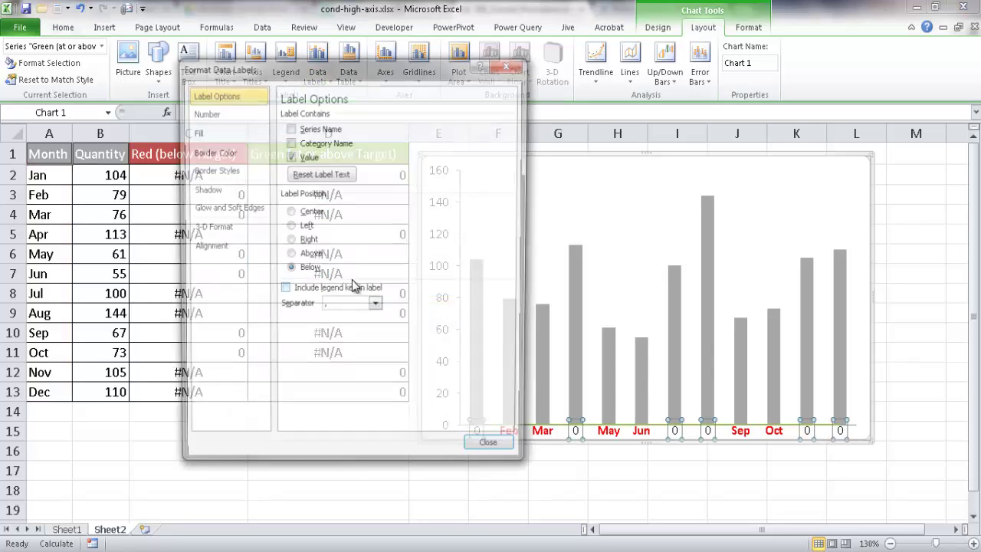
left_click(290, 156)
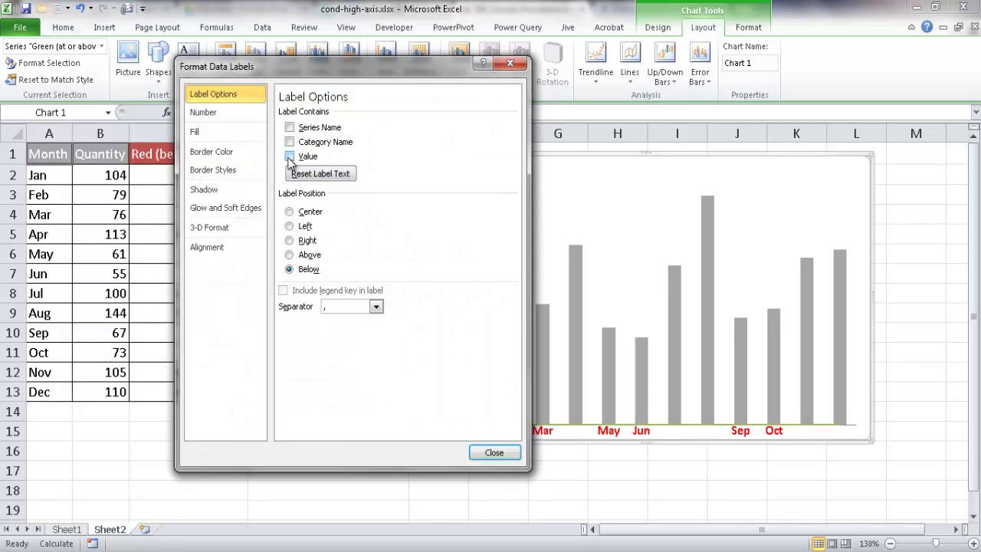
left_click(289, 142)
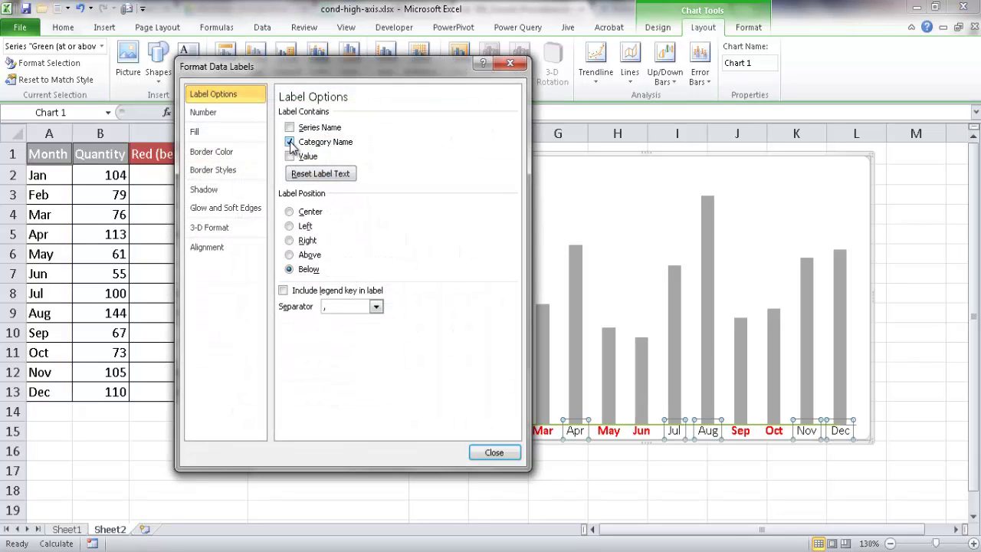
left_click(494, 452)
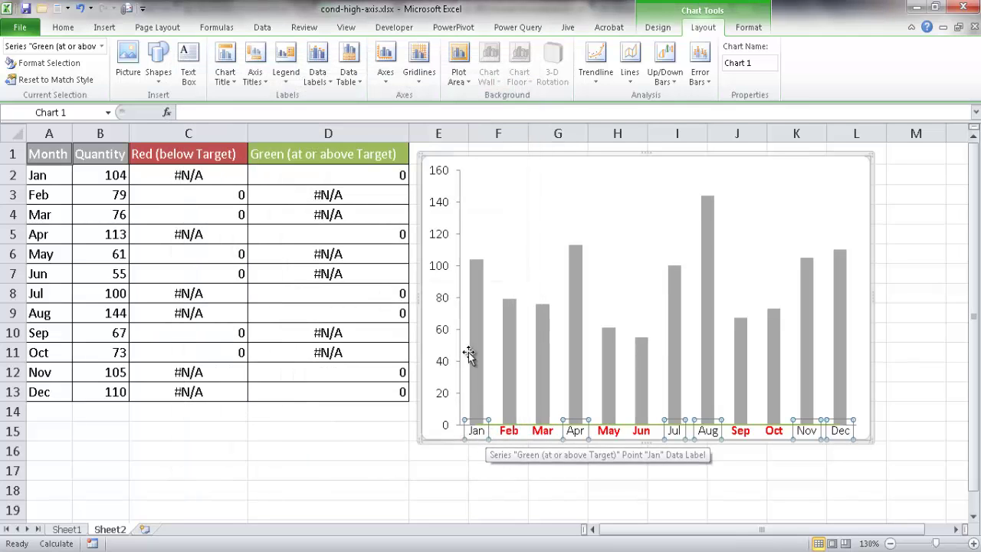
Step: Make the Green (at or above Target) series data labels bold in the standard green font color
left_click(62, 28)
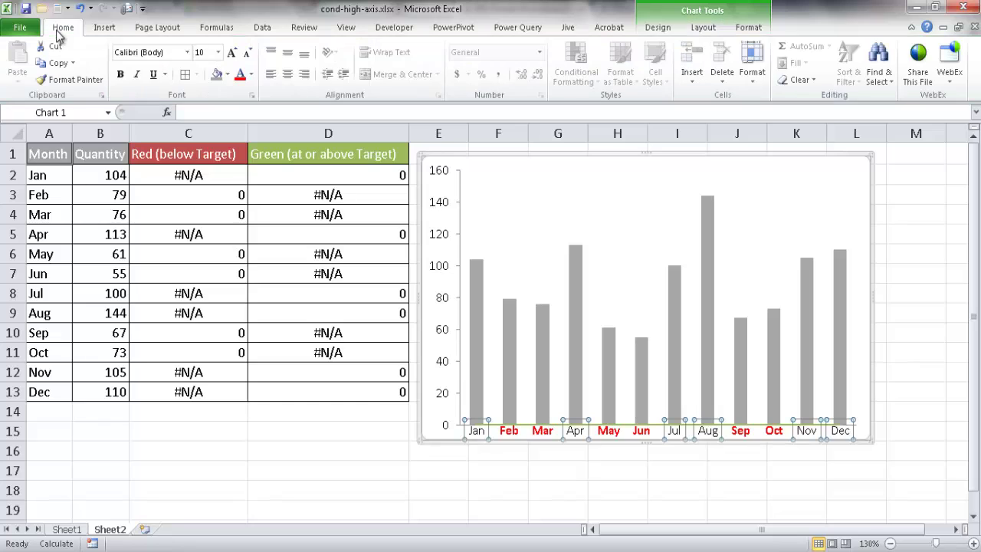
left_click(250, 76)
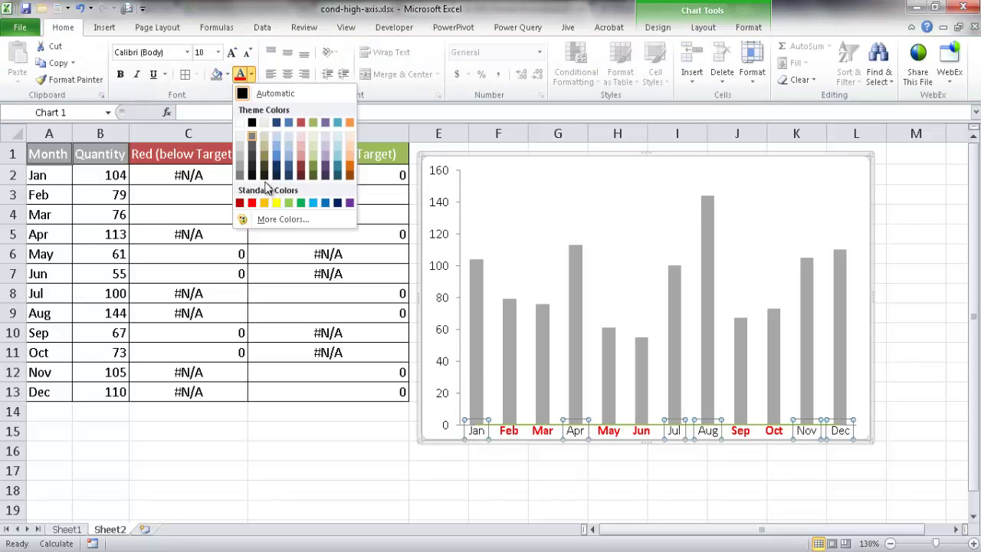
left_click(300, 202)
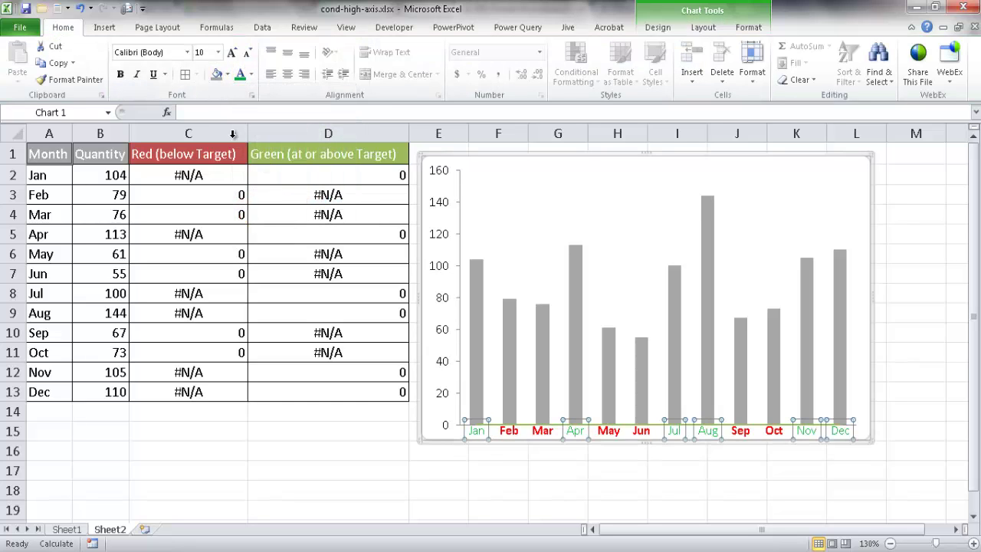
left_click(121, 75)
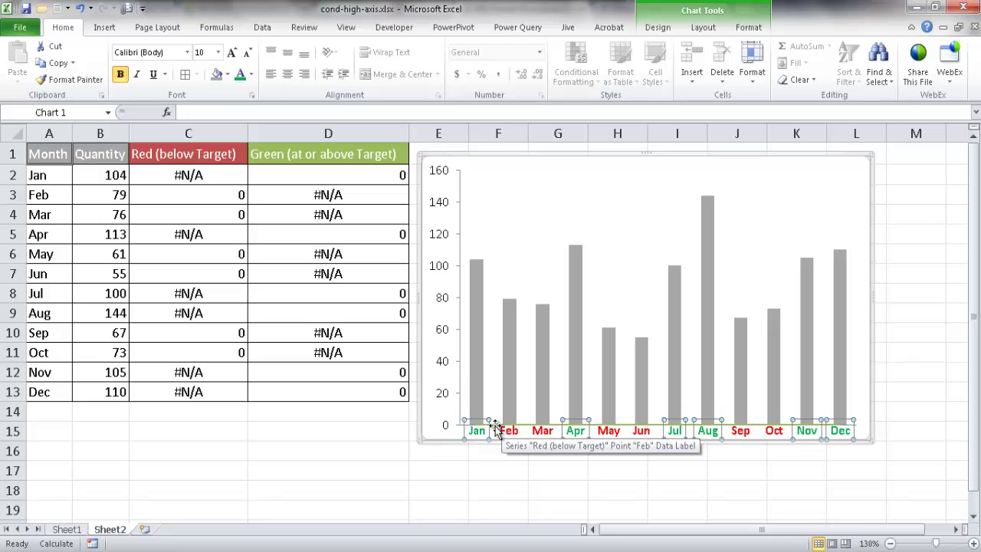
left_click(486, 471)
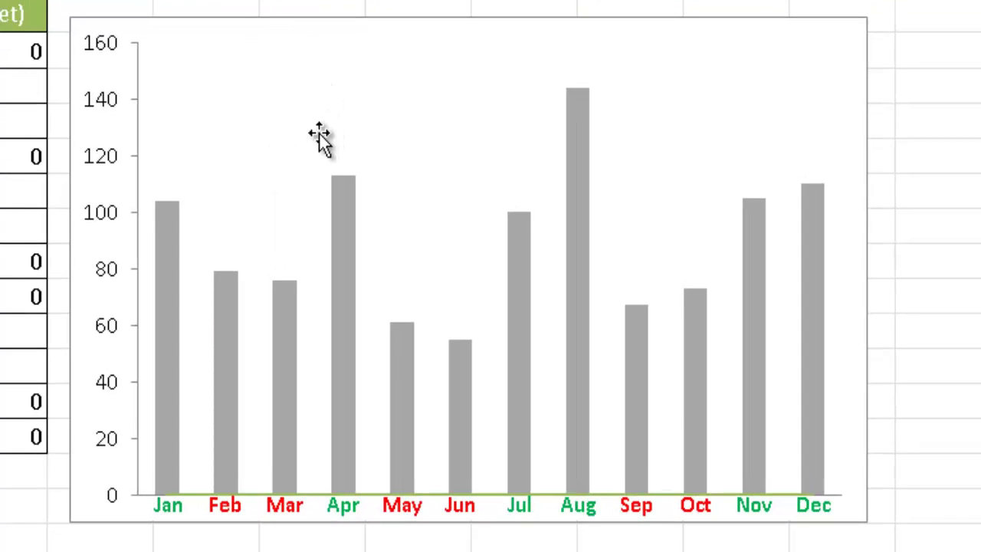
Step: Remove both the fill and the outline from the Red (below Target) series in the chart
left_click(274, 138)
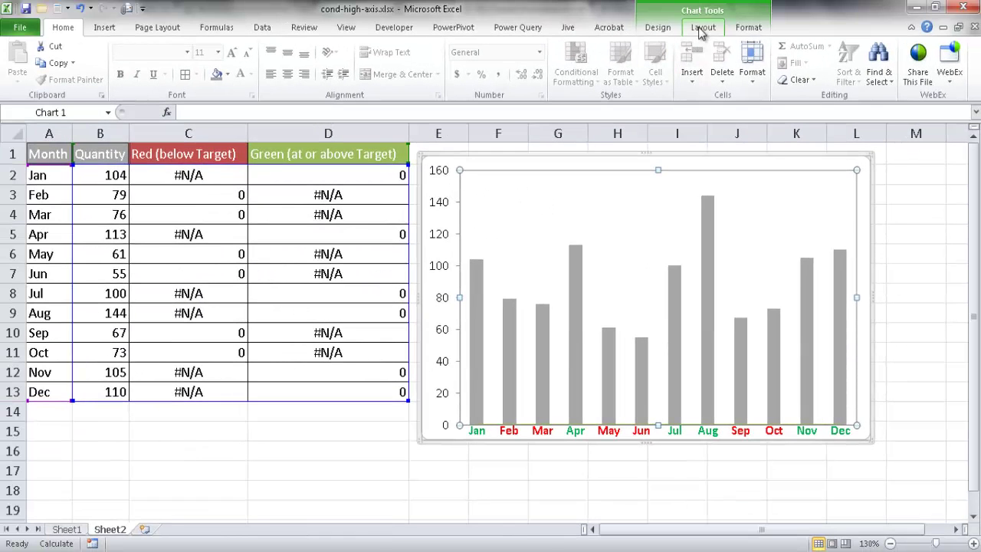
left_click(693, 12)
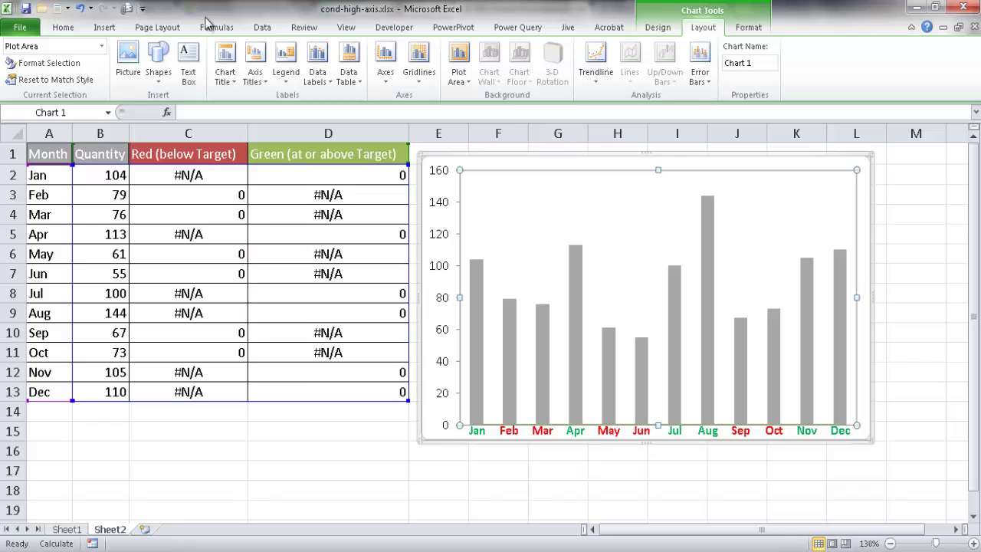
left_click(101, 46)
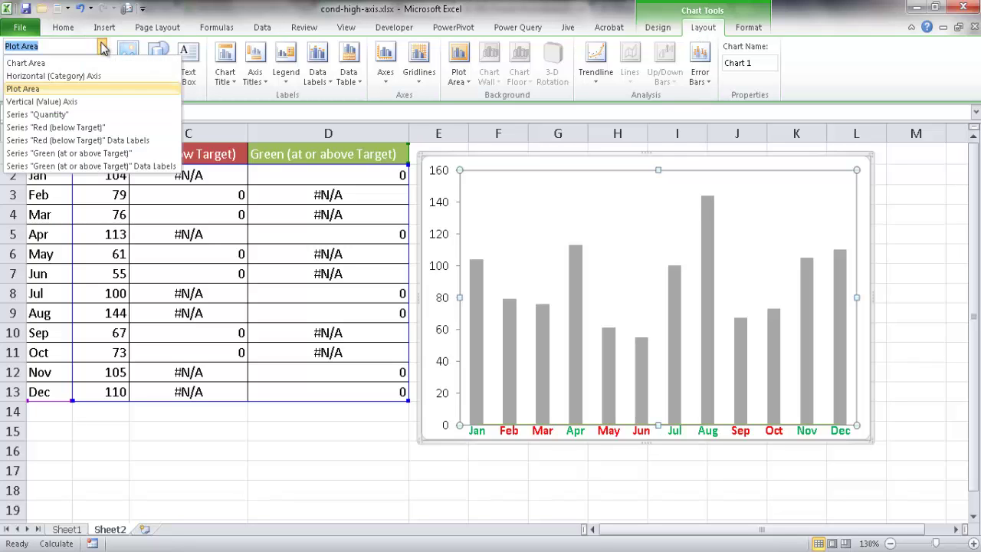
left_click(67, 128)
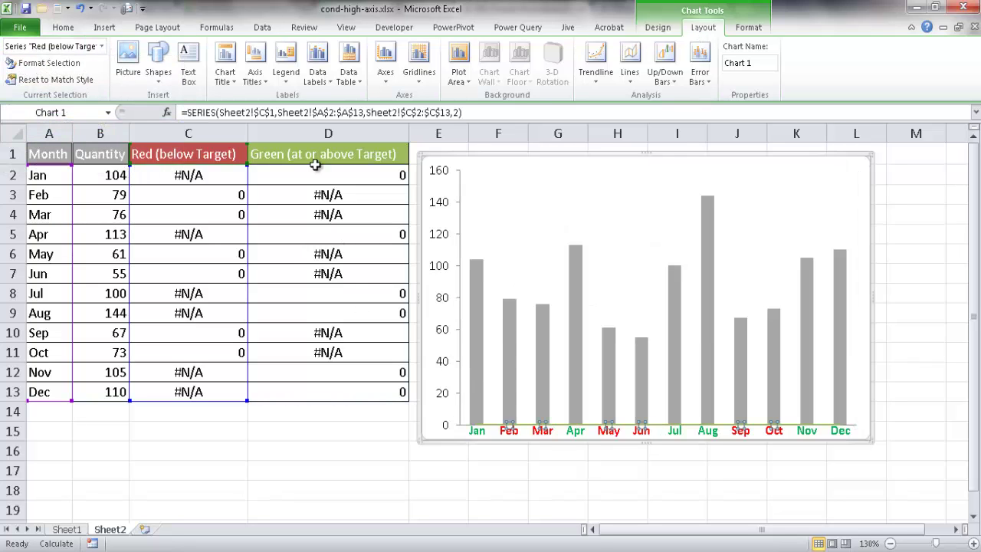
left_click(749, 28)
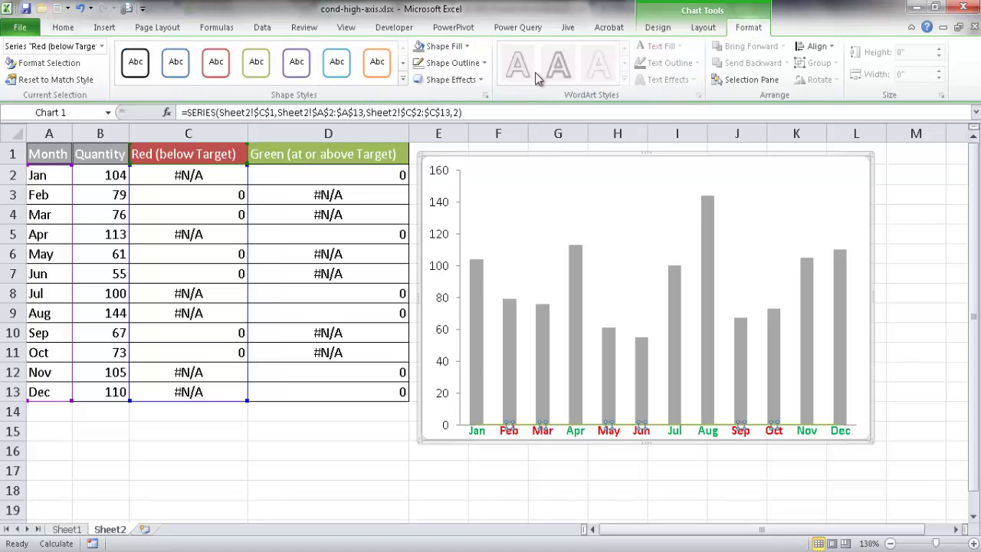
left_click(467, 47)
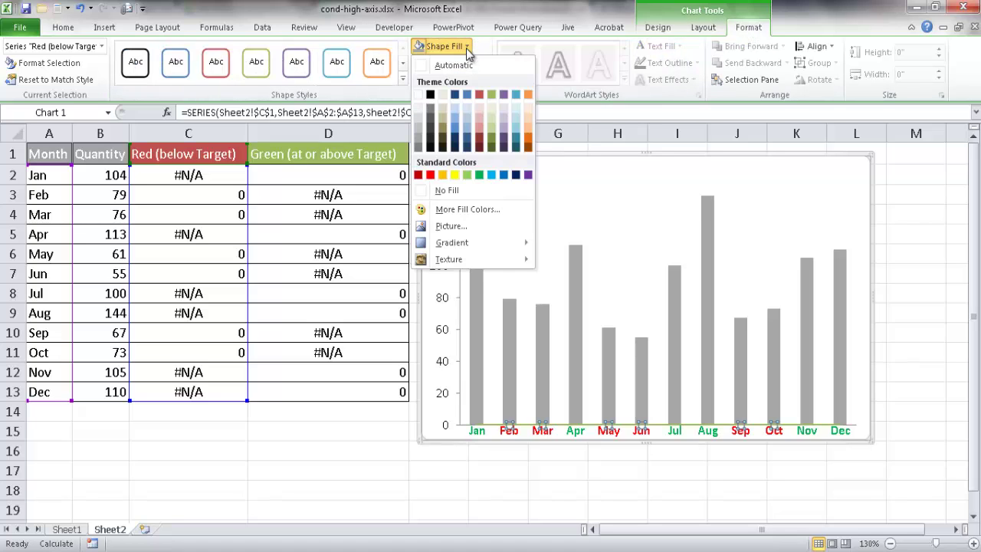
left_click(446, 191)
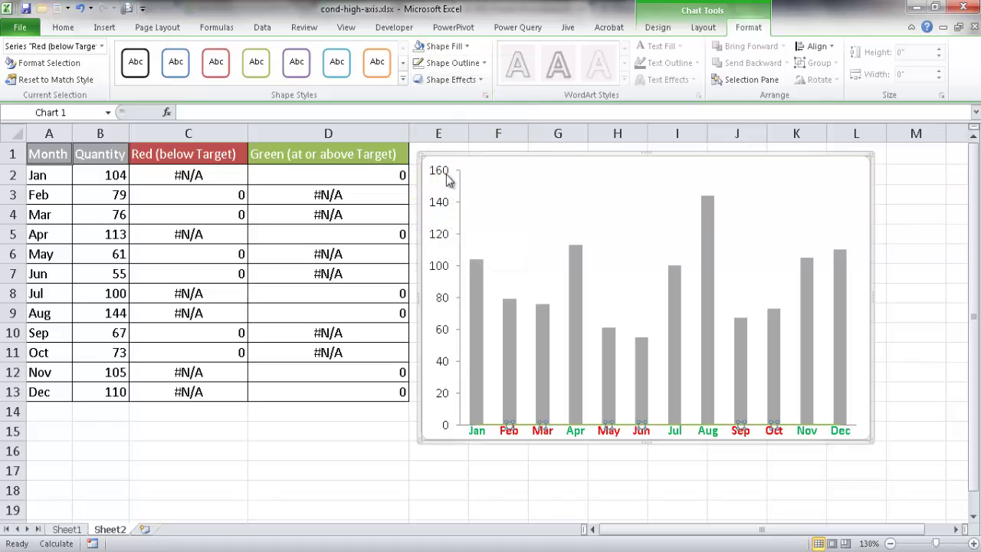
left_click(484, 64)
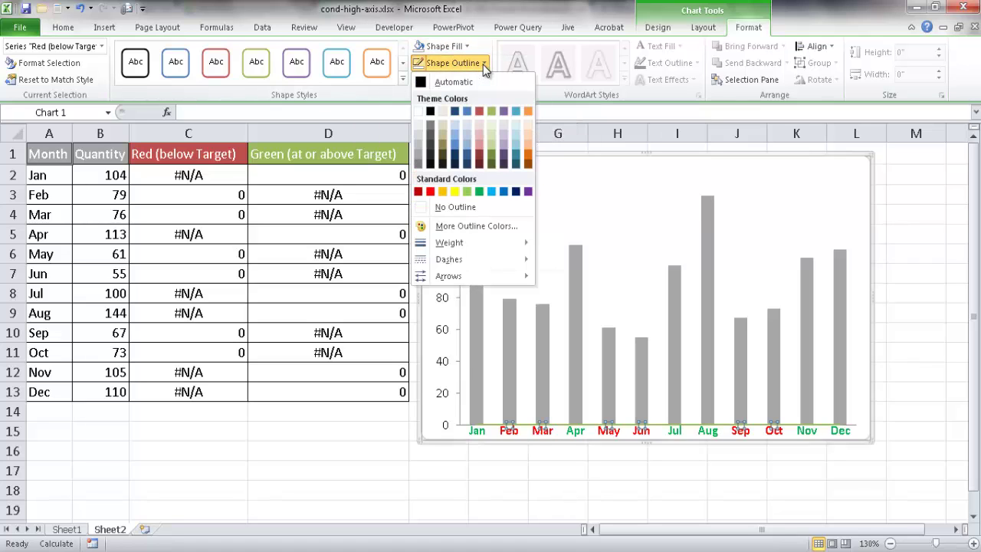
left_click(450, 207)
left_click(540, 504)
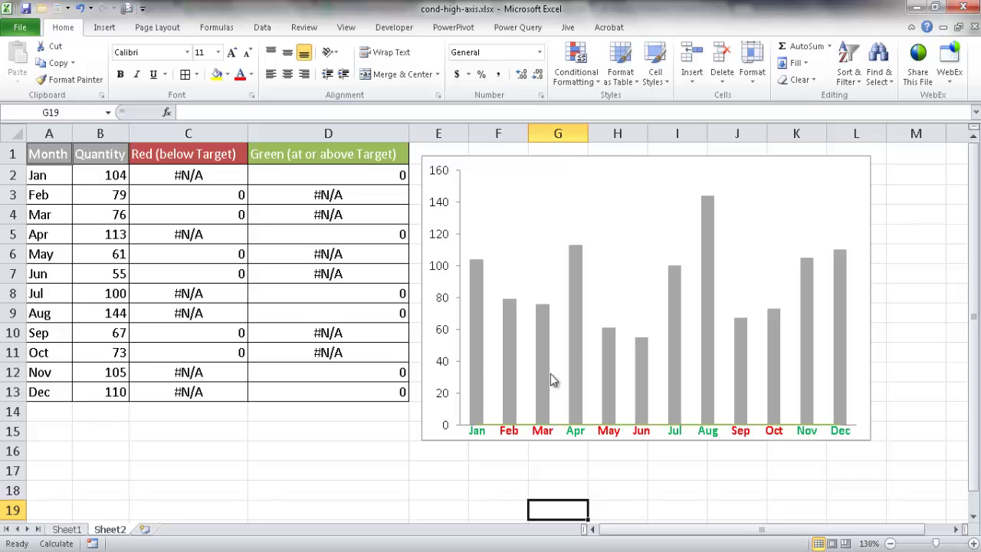
Step: Remove both the fill and the outline from the Green (at or above Target) series in the chart
left_click(549, 227)
left_click(704, 29)
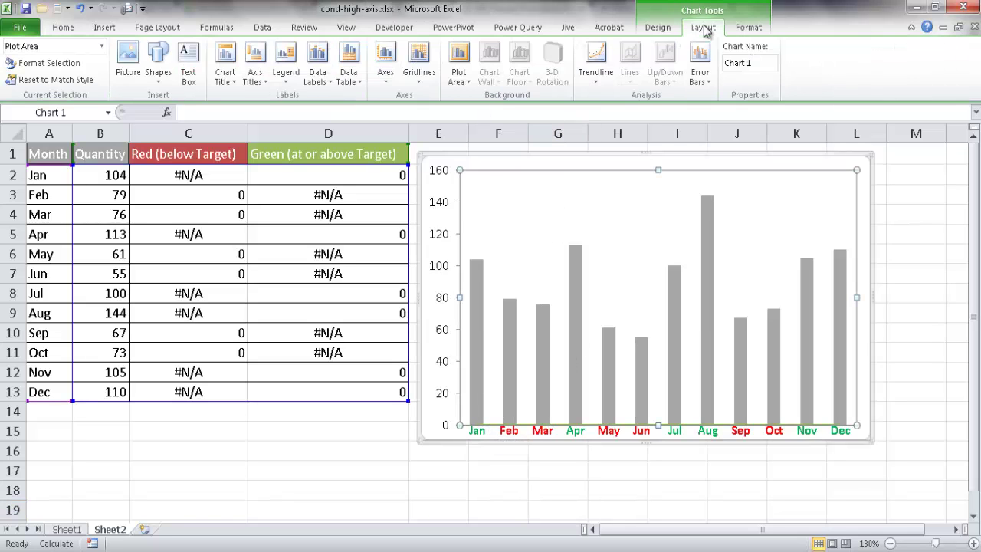
left_click(748, 31)
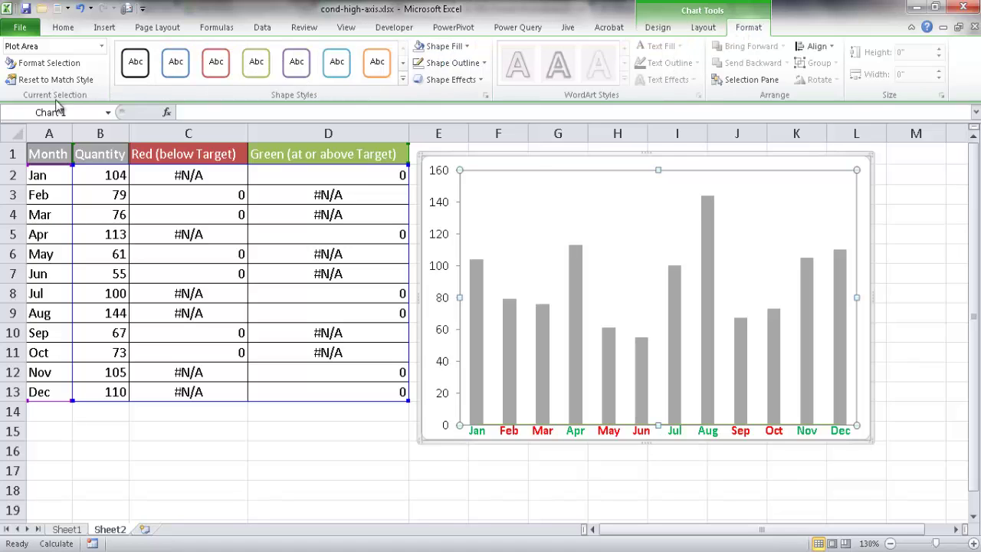
left_click(102, 46)
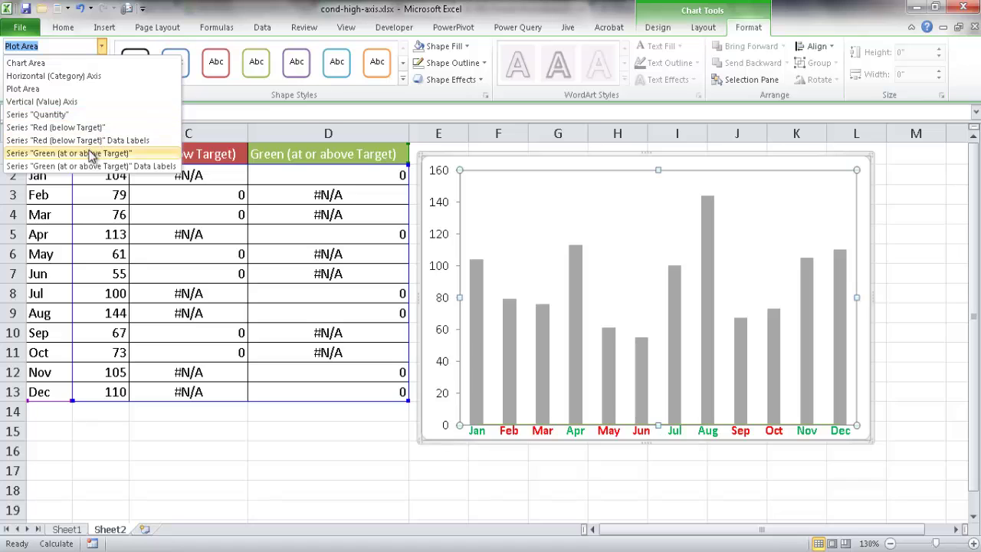
left_click(55, 154)
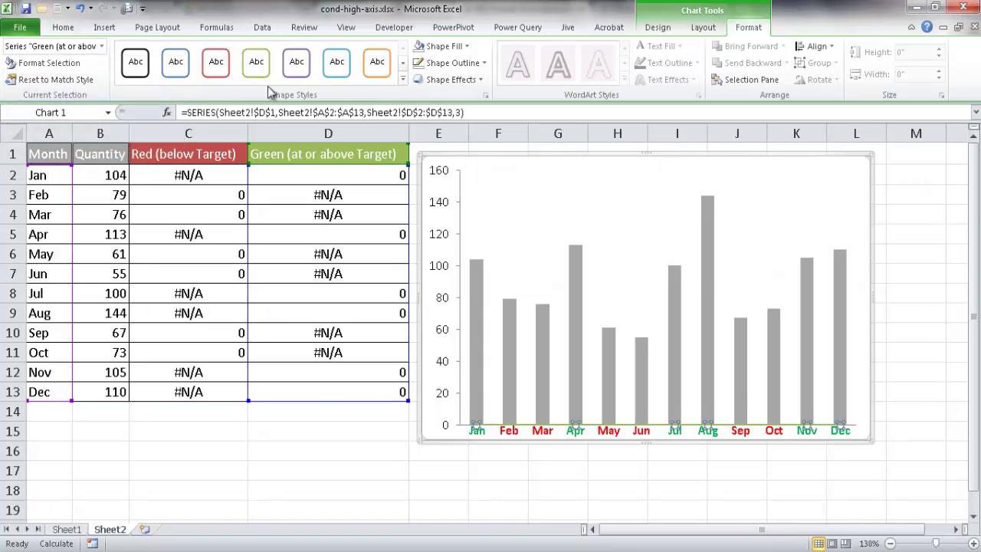
left_click(445, 46)
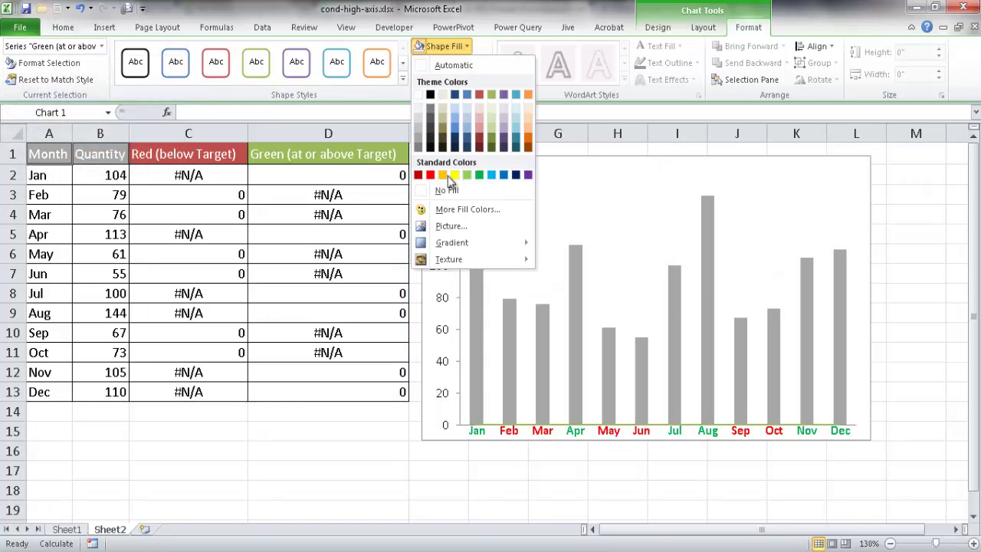
left_click(446, 190)
left_click(483, 64)
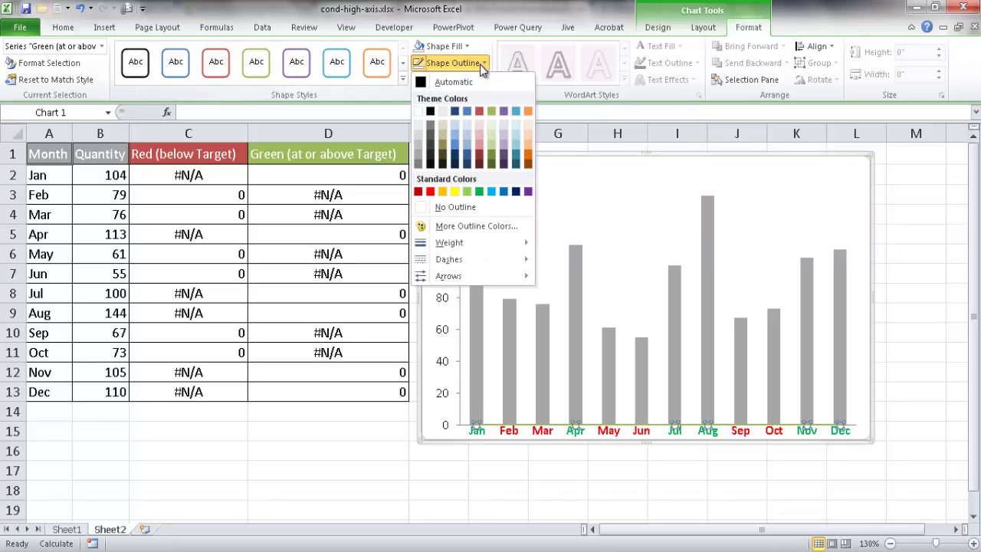
left_click(452, 207)
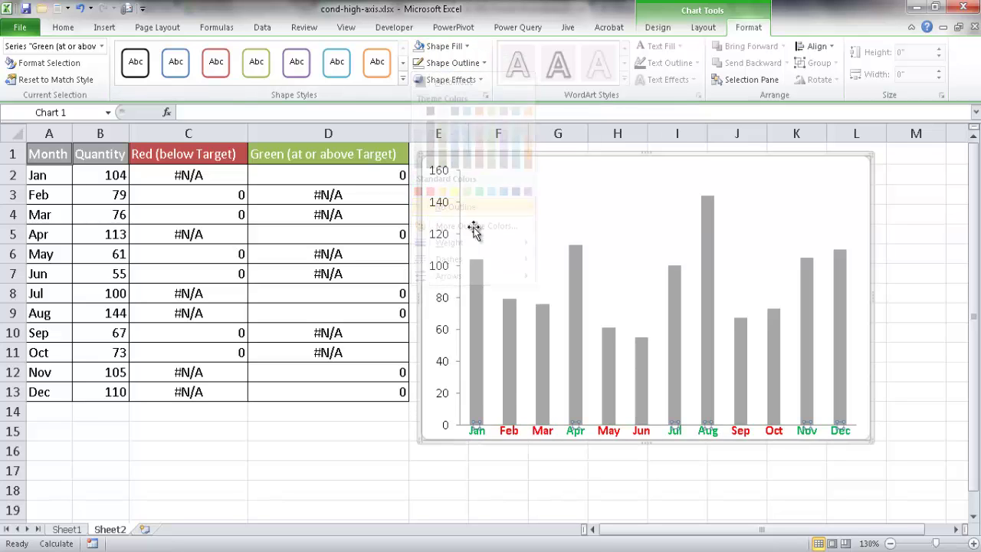
left_click(546, 483)
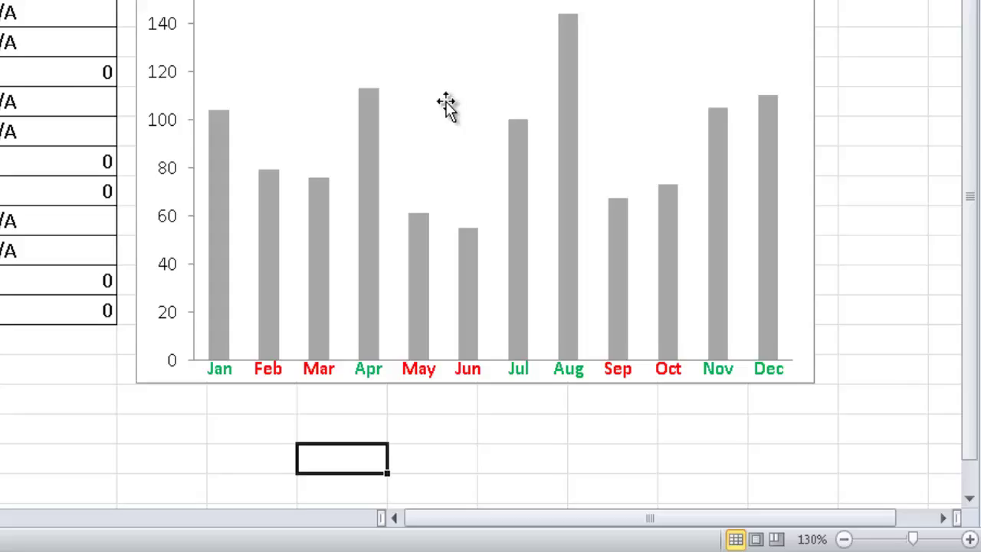
Step: Add a chart title above the plot reading "Monthly Sales"
left_click(418, 85)
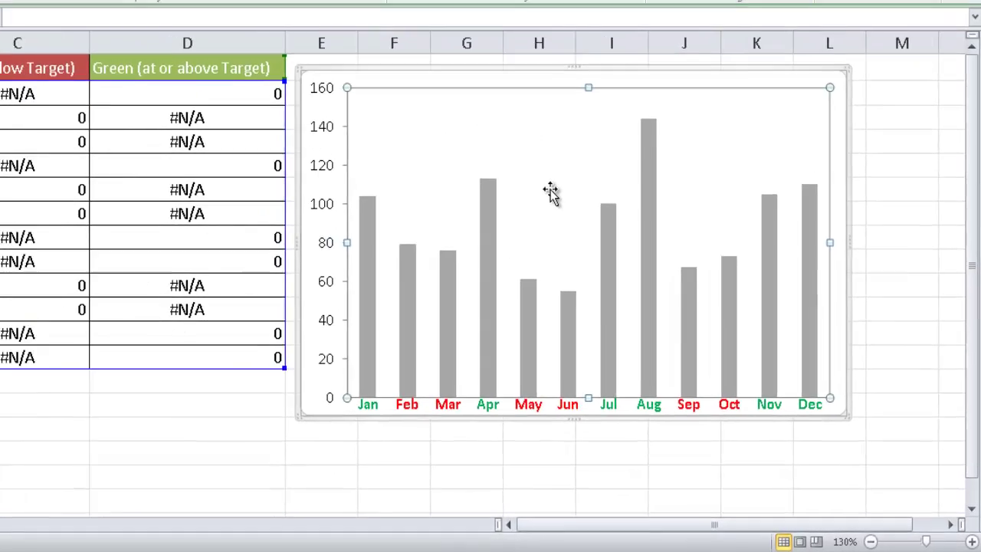
left_click(696, 29)
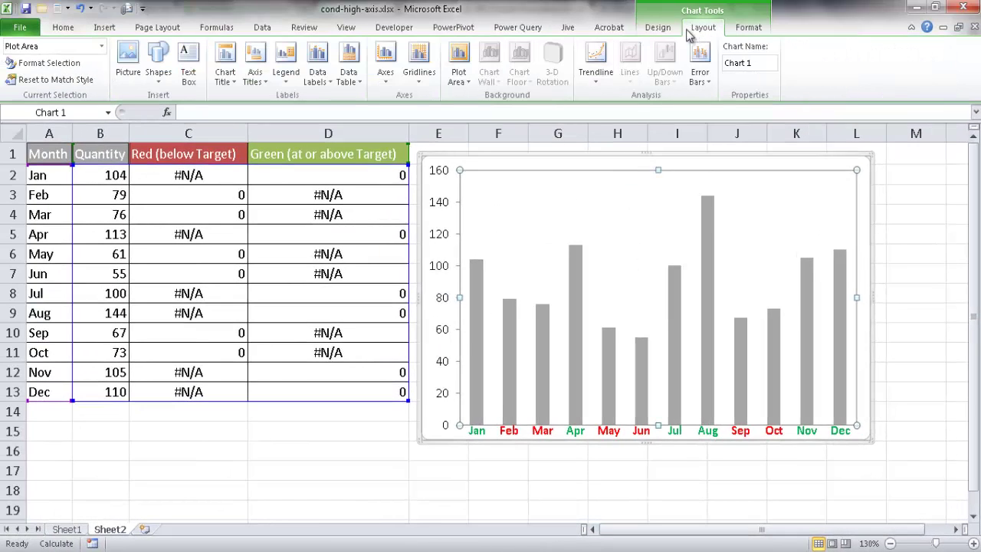
left_click(223, 80)
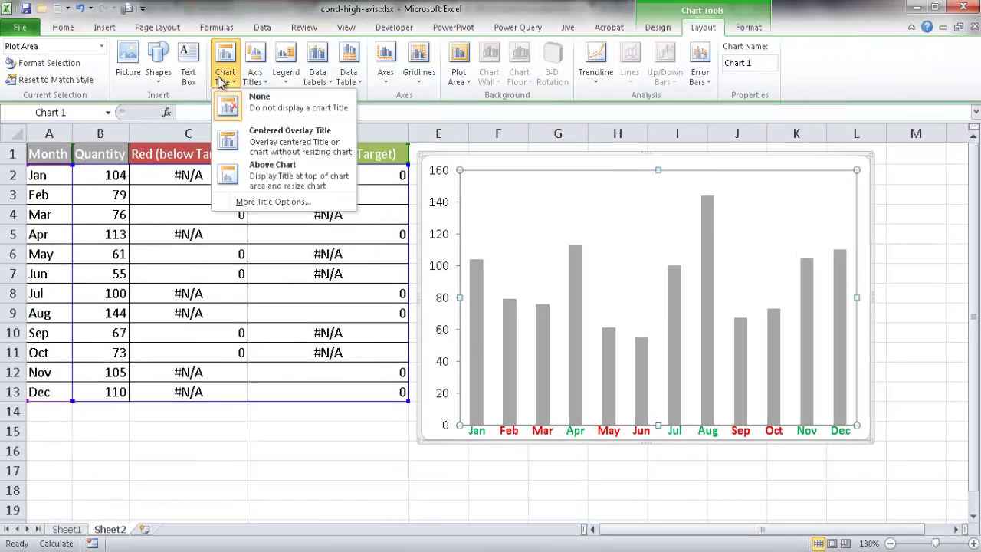
left_click(280, 175)
left_click(462, 111)
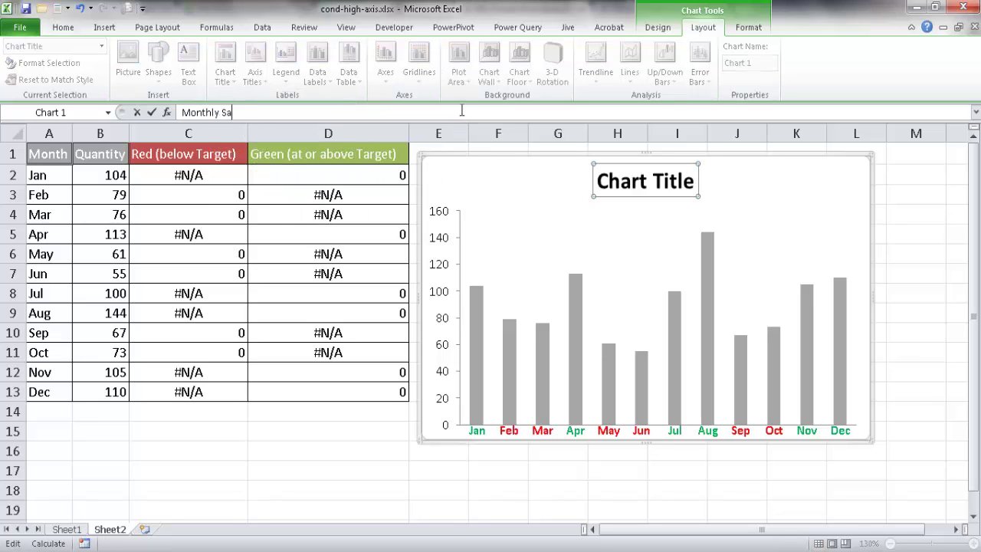
key("Return")
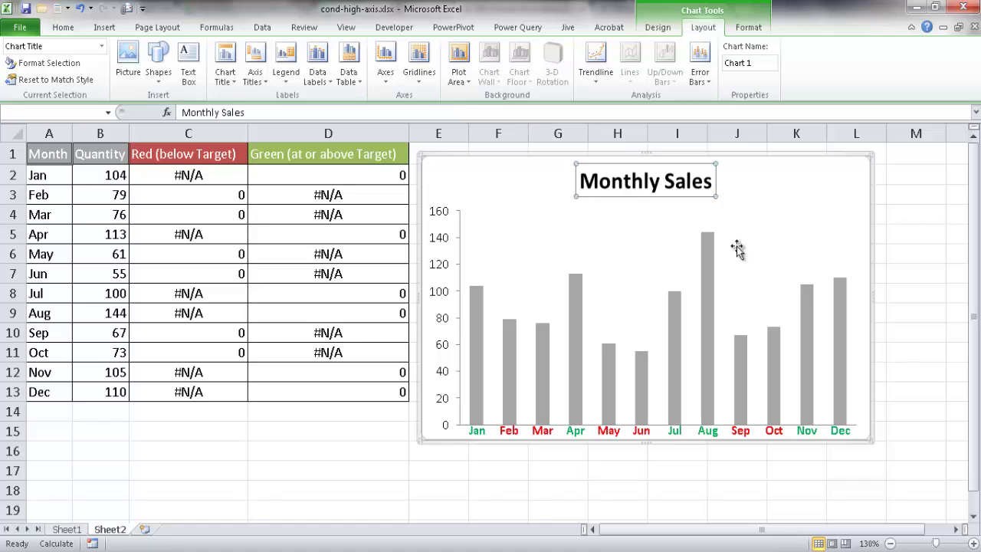
Step: Shrink the plot area by raising its bottom edge slightly, leaving more room below the month labels
left_click(666, 307)
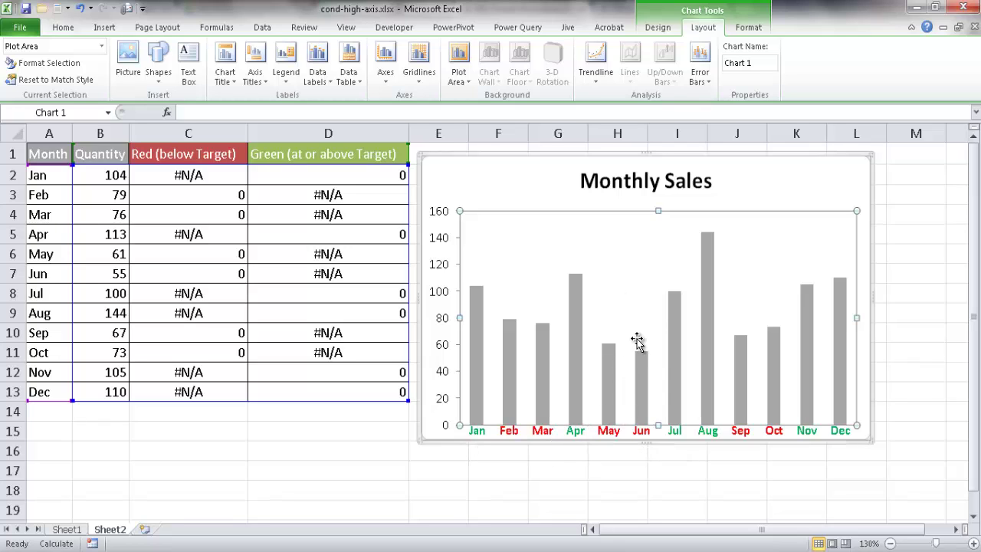
left_click_drag(658, 422, 655, 402)
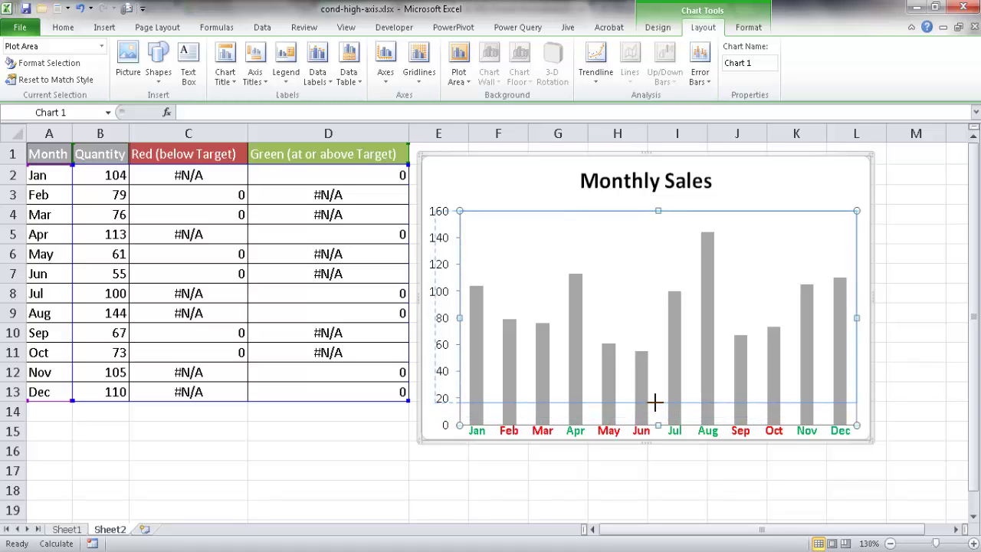
left_click_drag(655, 402, 654, 401)
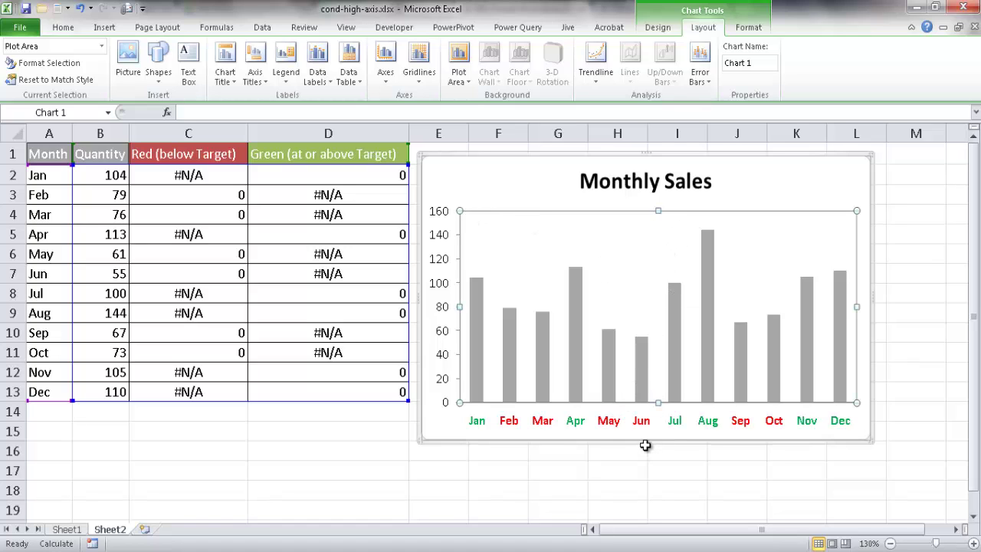
Step: Make the chart slightly taller by extending its bottom edge to row 16, and raise the plot area's bottom edge again
left_click_drag(645, 443, 644, 457)
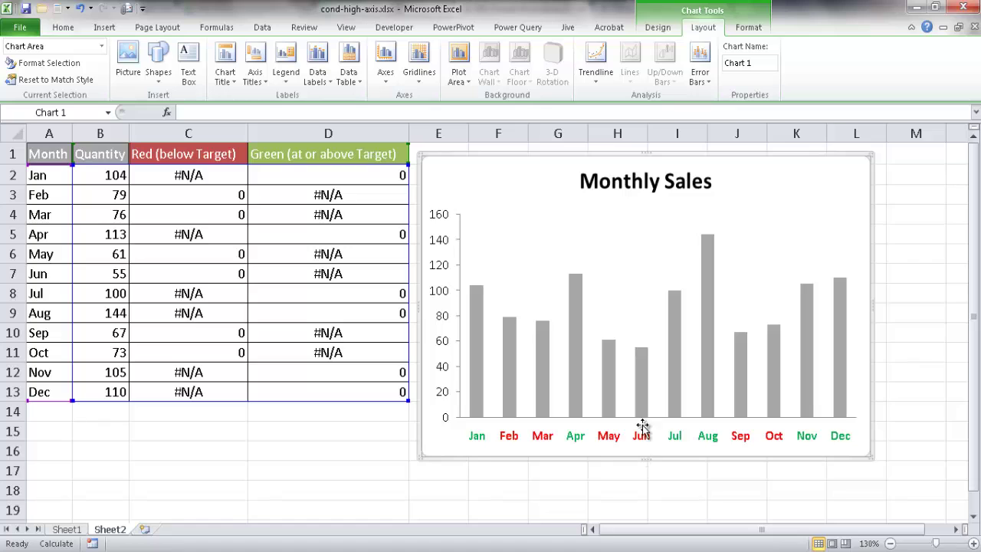
left_click(638, 330)
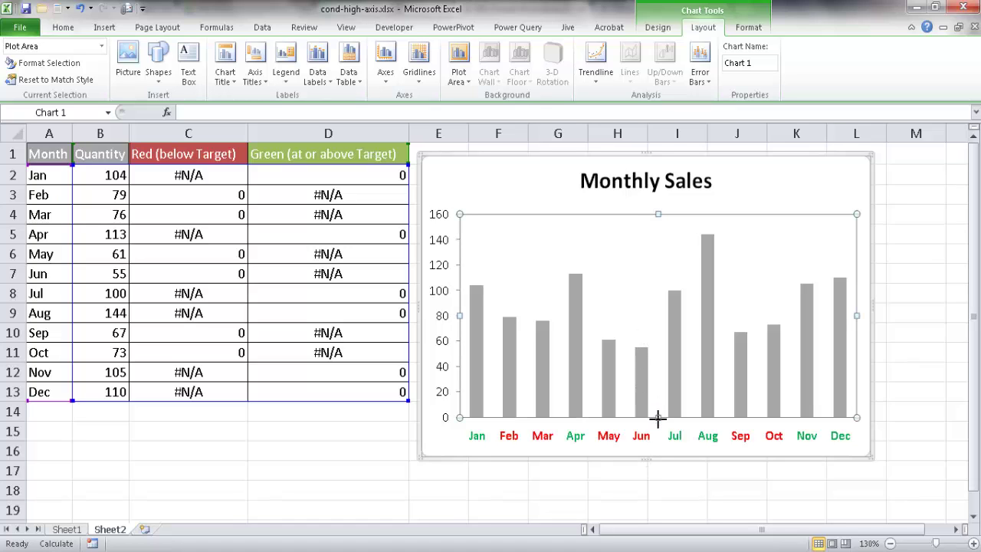
left_click_drag(658, 418, 657, 397)
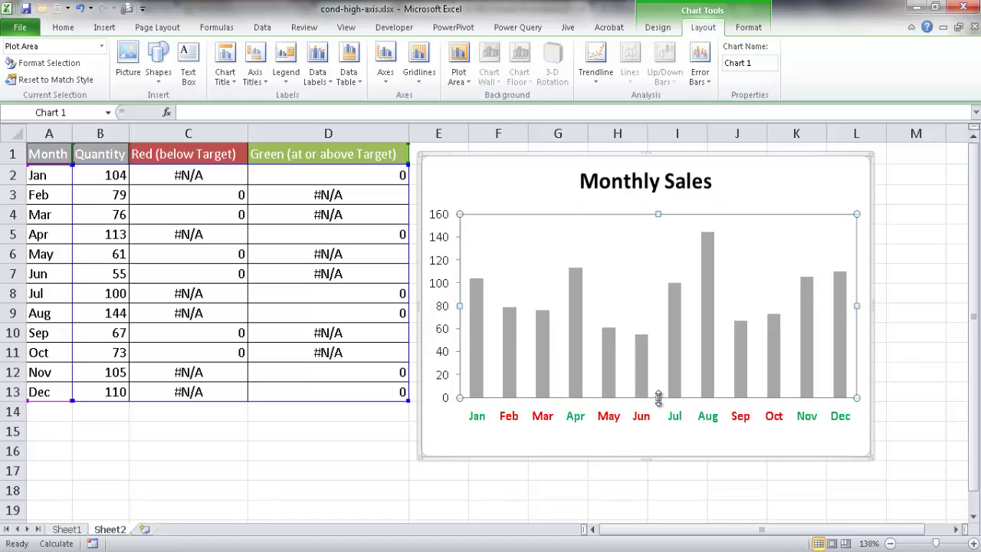
left_click(639, 450)
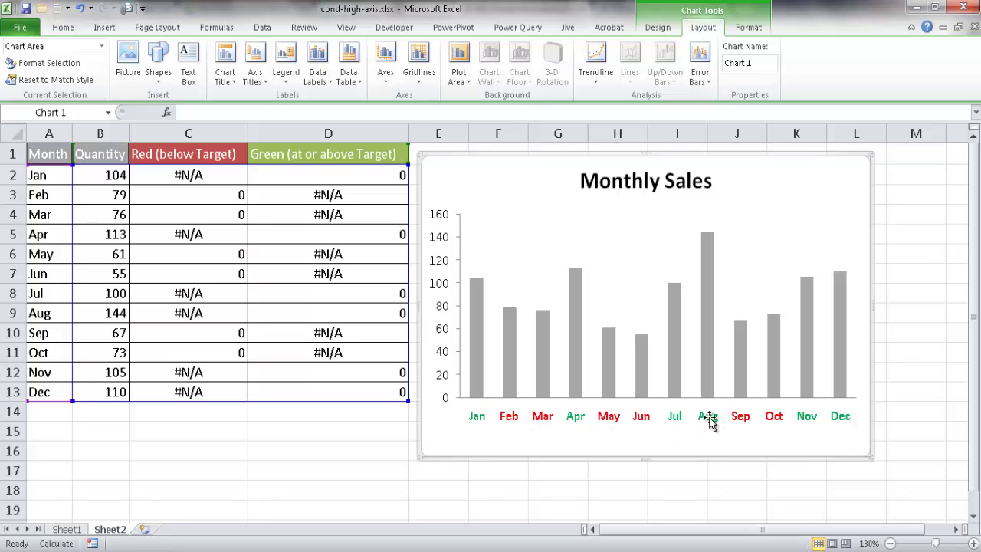
Step: Inspect the Quantity formula in B2 and recalculate the sheet repeatedly to test the month label colors with new random quantities
left_click(165, 454)
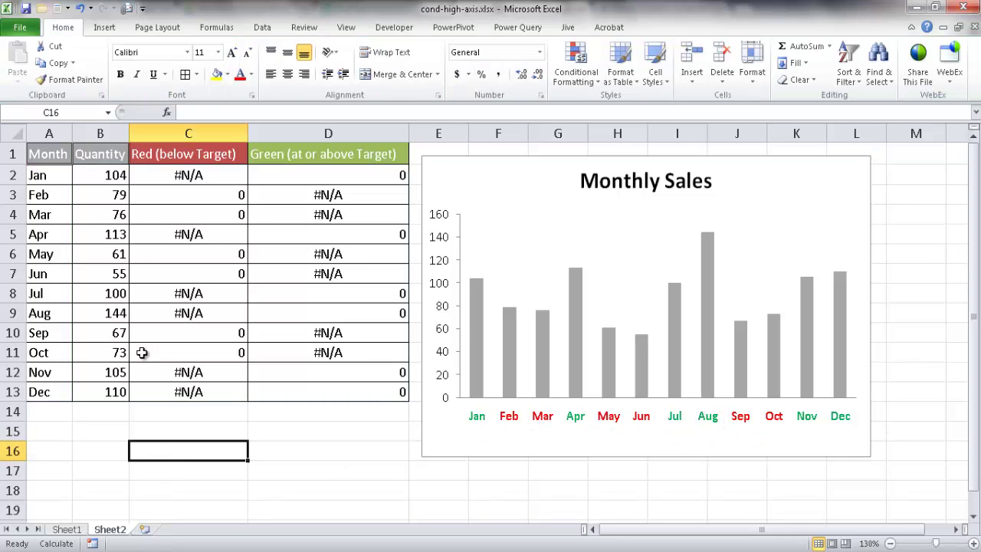
left_click(112, 175)
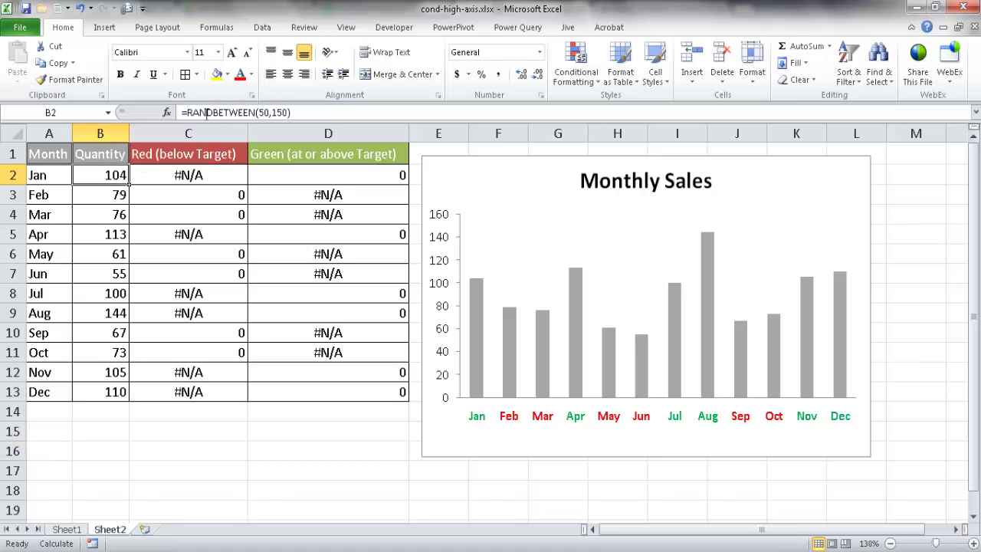
left_click(190, 458)
key("F9")
key("F9")
key("F9")
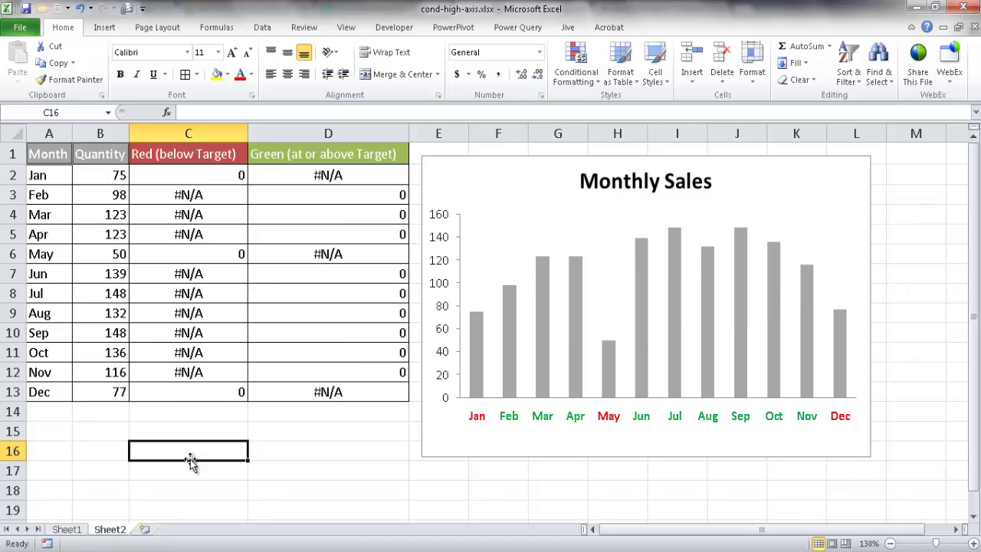
key("F9")
key("F9")
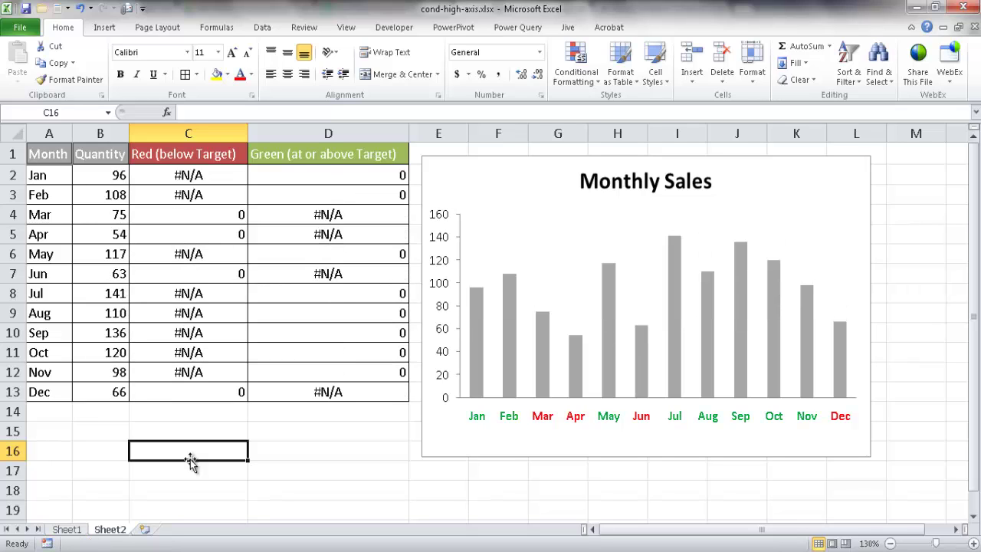
key("F9")
key("F9")
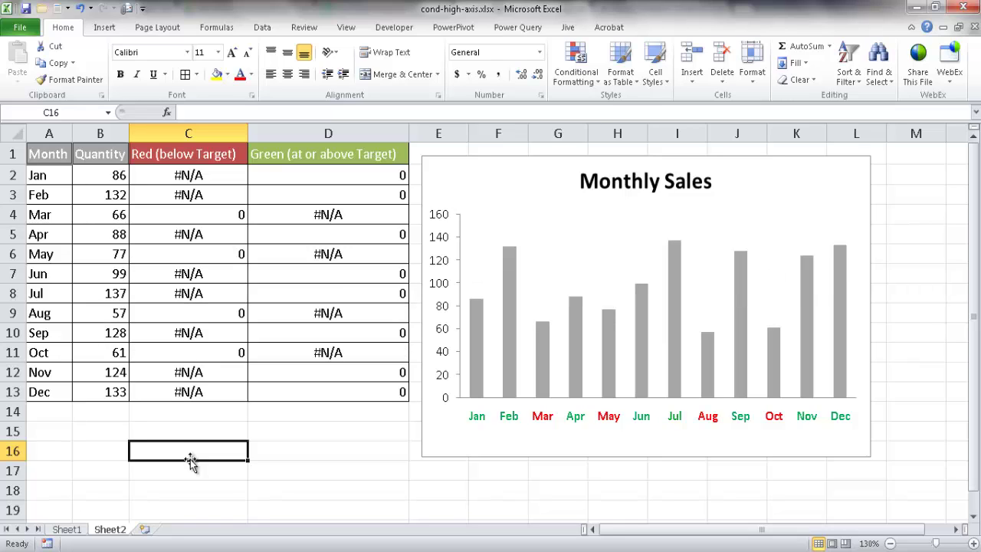
key("F9")
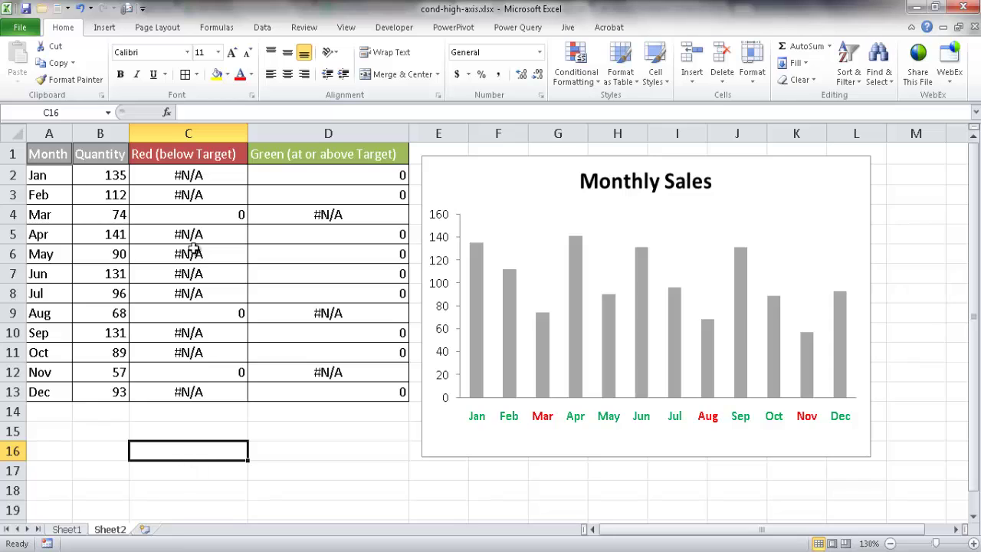
Step: Check the target threshold in the C2 formula and add a second line reading "Target = 85" to the chart title
left_click(201, 173)
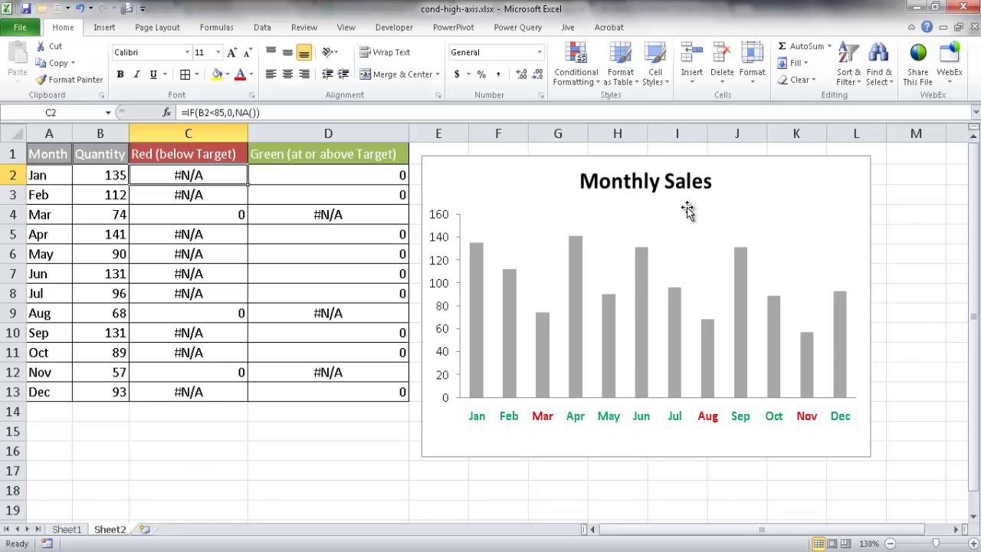
left_click(709, 179)
left_click(713, 180)
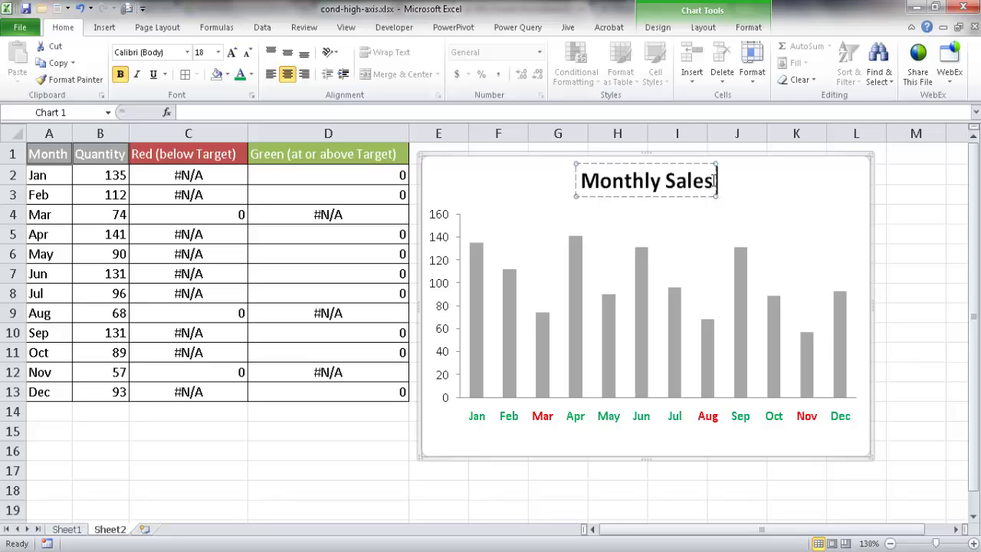
key("Return")
type("Targ")
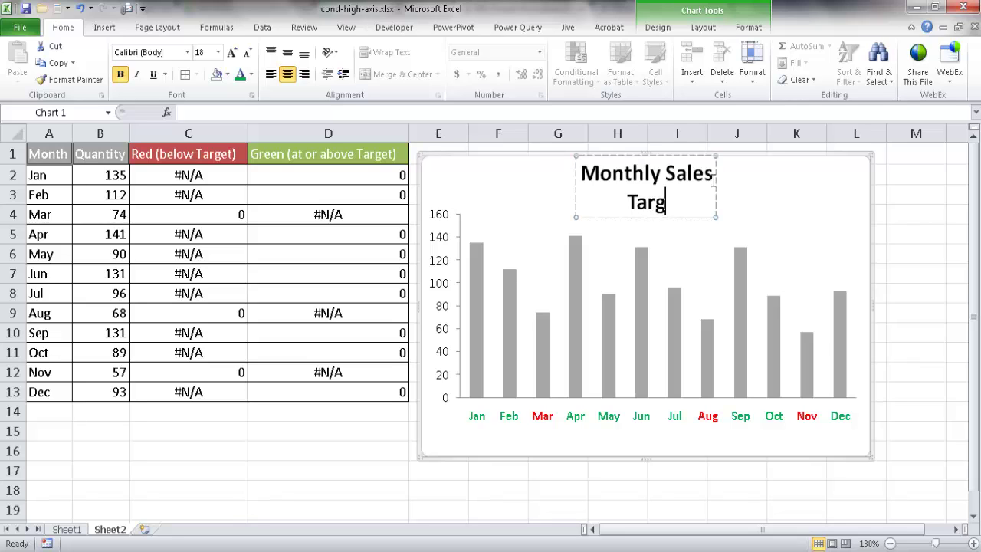
type("et = 85")
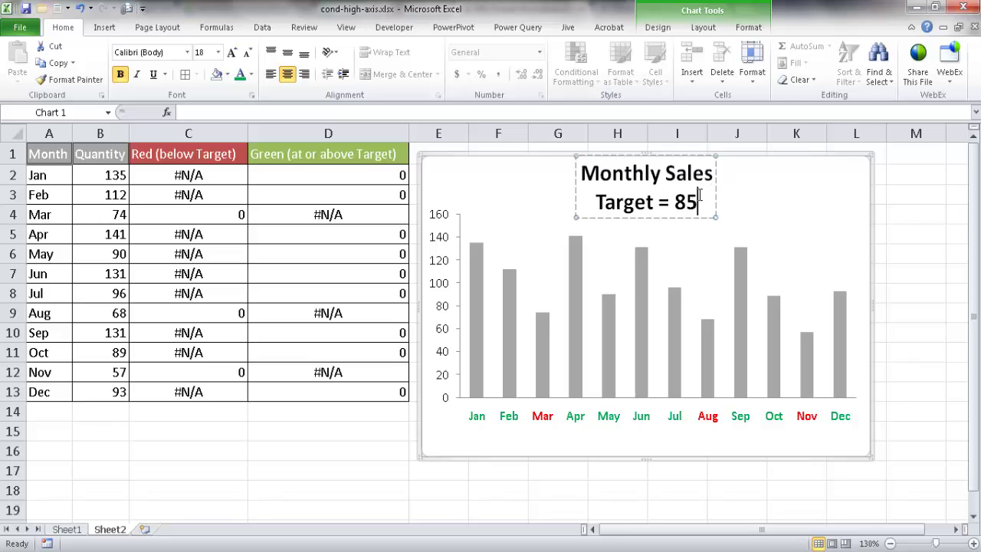
Step: Reduce the font size of only the "Target = 85" line in the chart title to 8 points and deselect the chart
left_click_drag(701, 200, 596, 202)
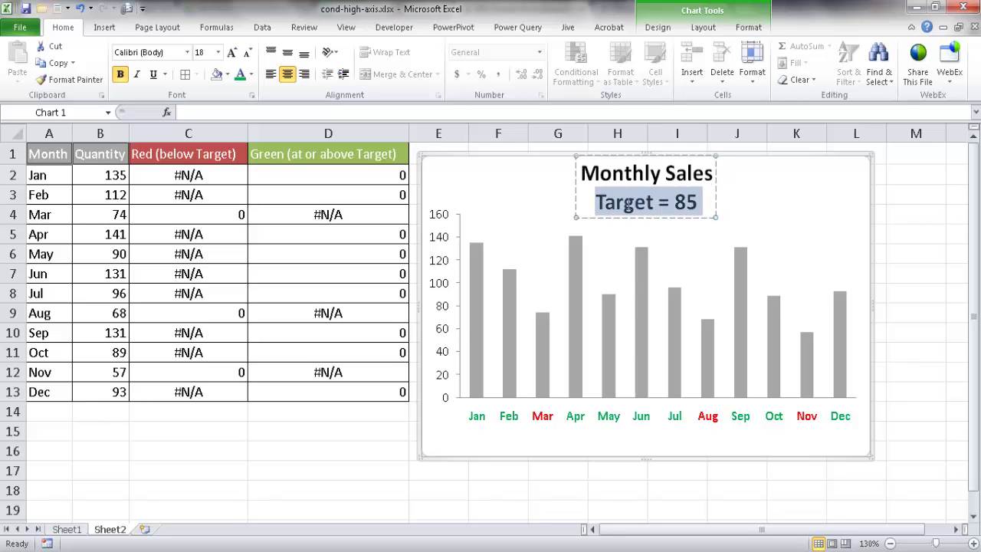
left_click(248, 53)
left_click(247, 53)
left_click(248, 52)
left_click(247, 53)
left_click(248, 53)
left_click(247, 53)
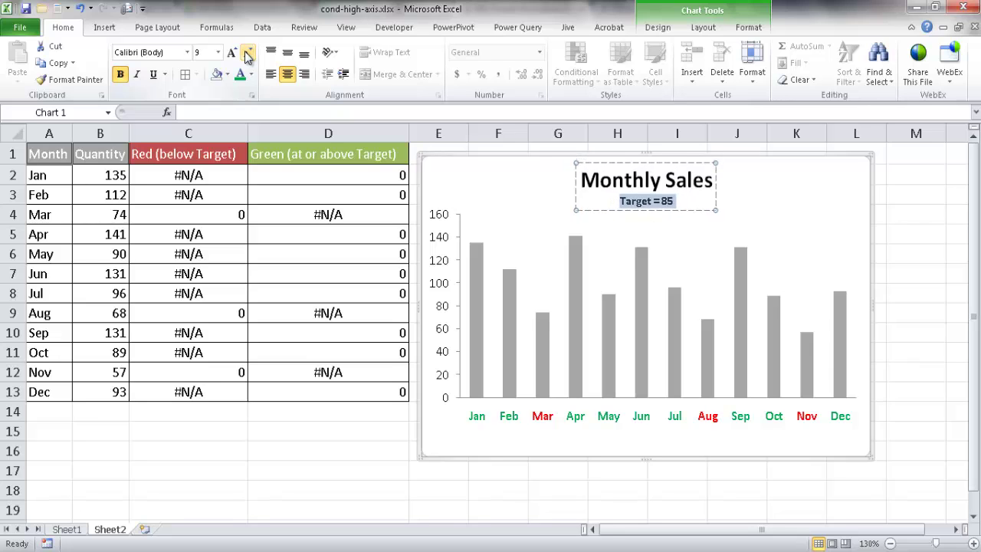
left_click(247, 53)
left_click(268, 451)
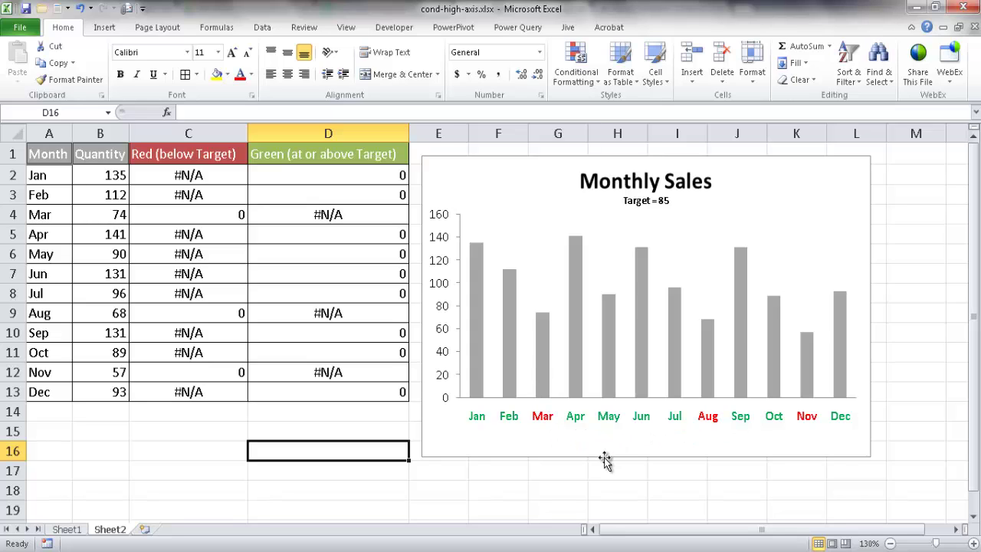
Step: Recalculate the sheet several times to check the month label colors against the target of 85 with new random quantities
key("F9")
key("F9")
key("F9")
key("F9")
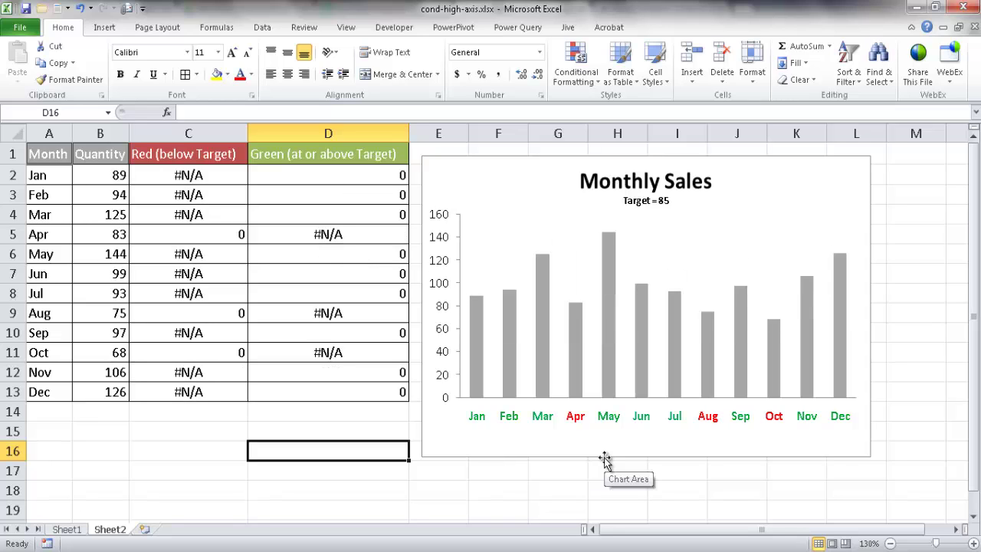
key("F9")
key("F9")
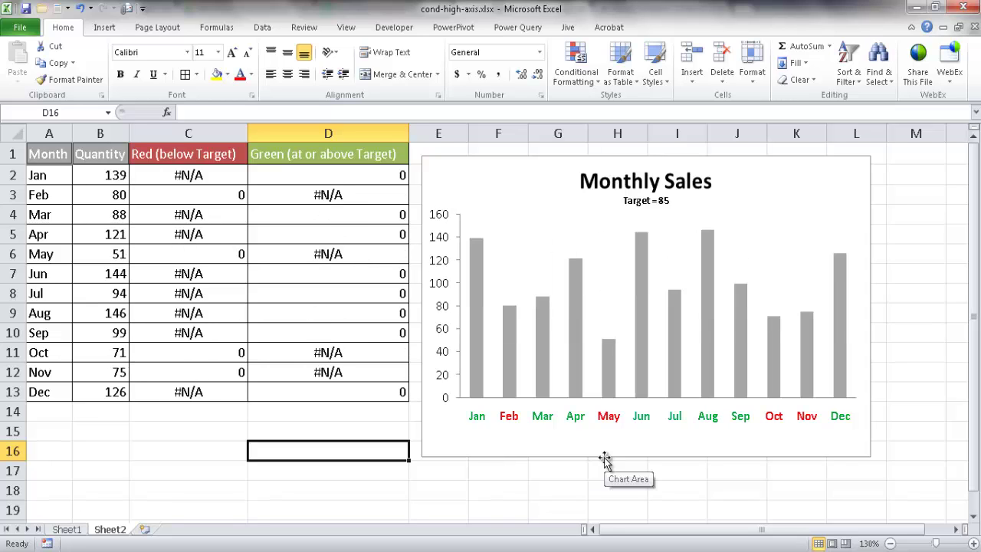